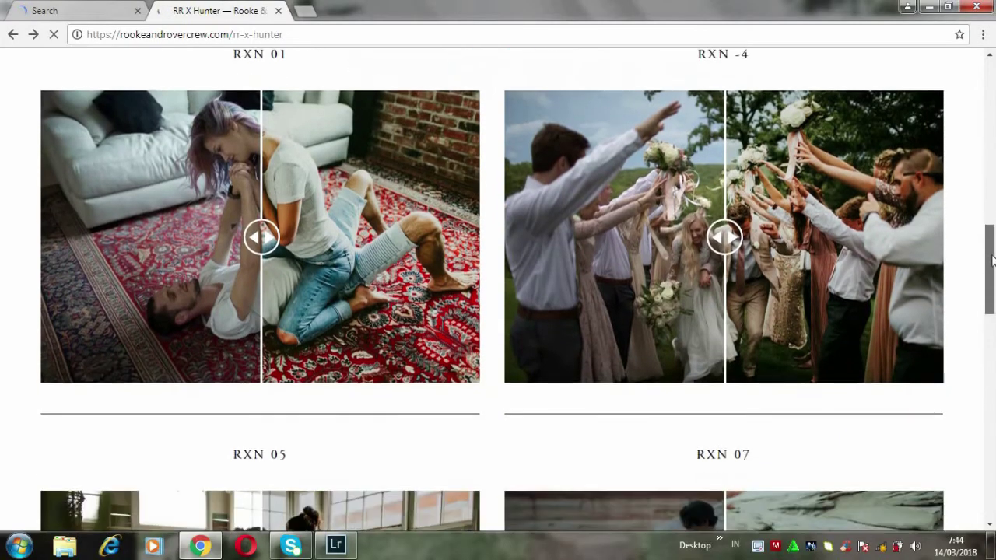
# - Scroll to the RXN 05 example on the RR X Hunter page and compare its before/after slider
pyautogui.scroll(-2, 994, 94)
pyautogui.scroll(-2, 994, 94)
pyautogui.scroll(-2, 994, 94)
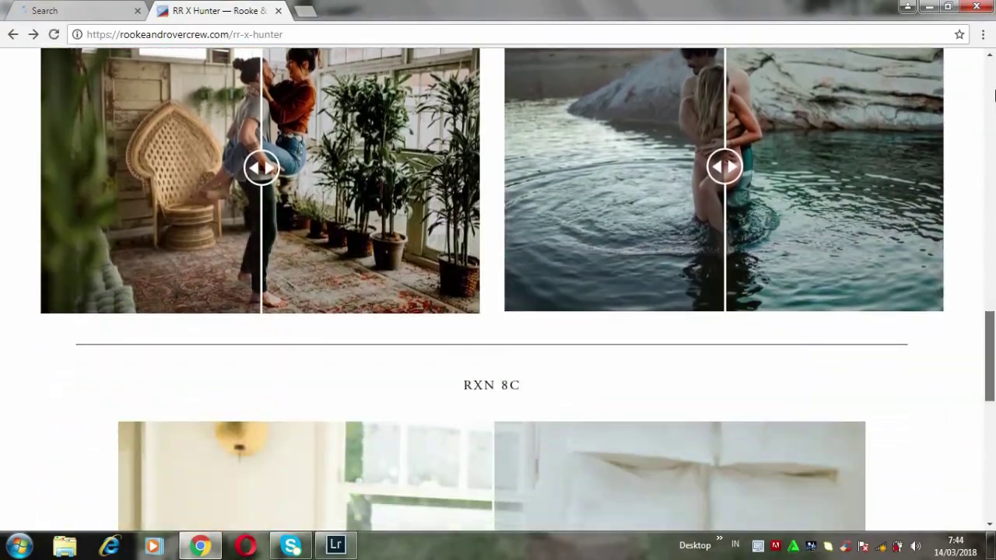
pyautogui.scroll(-1, 990, 326)
pyautogui.scroll(2, 990, 326)
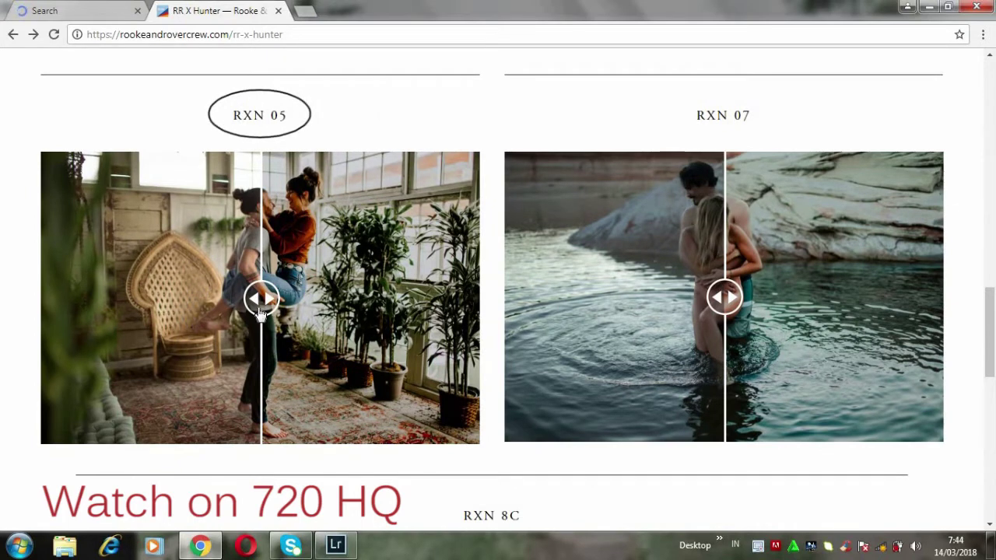
pyautogui.moveTo(261, 307); pyautogui.dragTo(45, 298)
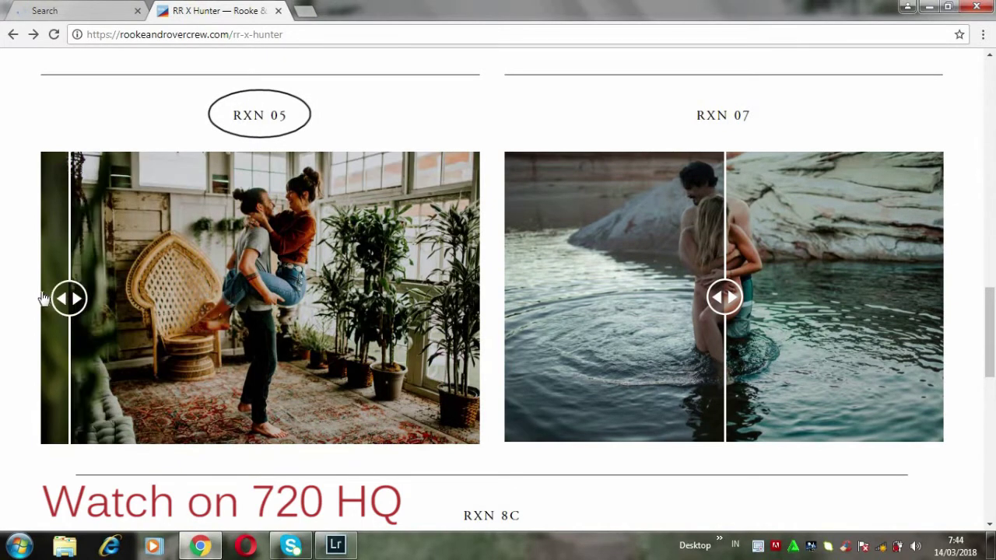
pyautogui.click(340, 546)
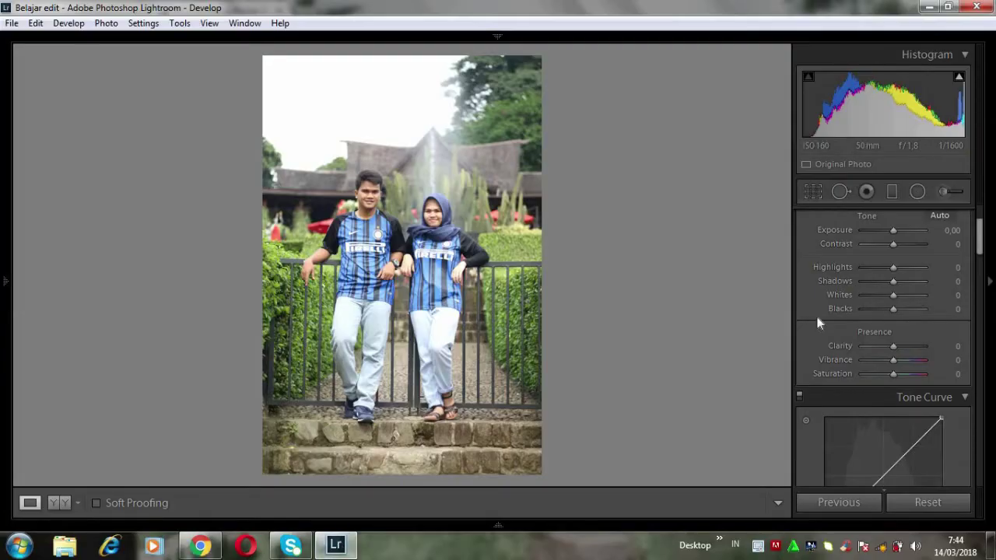
# - Set Exposure +0.12, Contrast +5, Highlights −49 and Shadows +31
pyautogui.scroll(2, 981, 226)
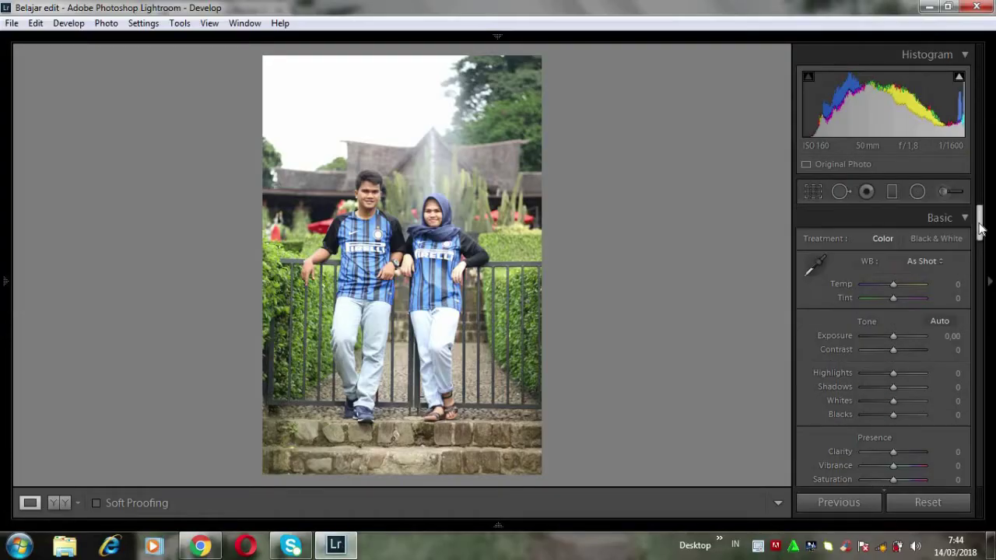
pyautogui.moveTo(893, 336); pyautogui.dragTo(895, 337)
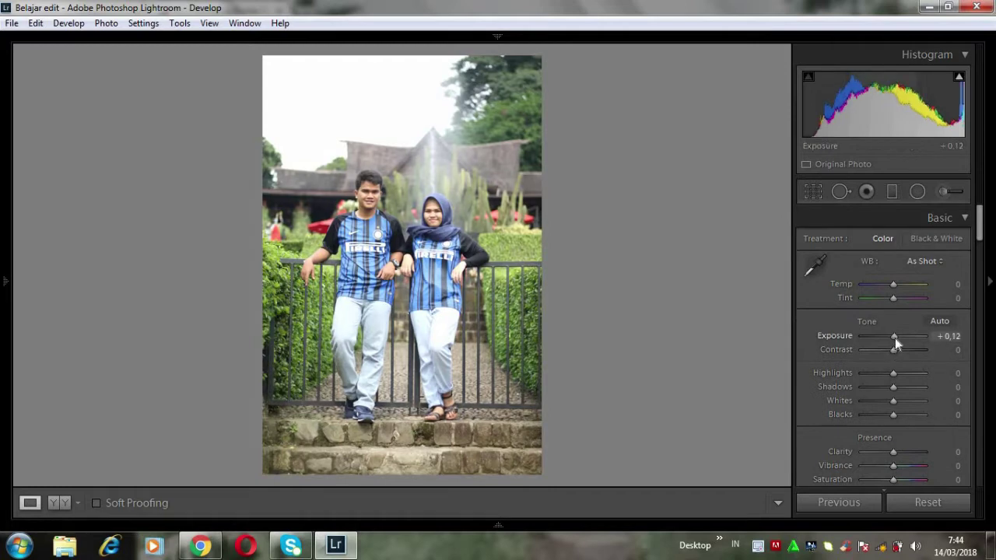
pyautogui.moveTo(893, 352); pyautogui.dragTo(896, 351)
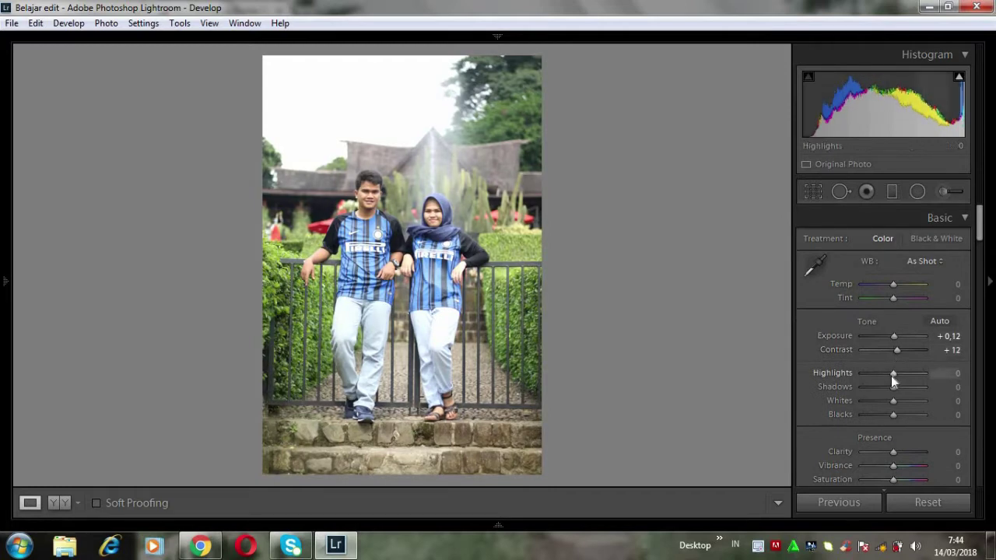
pyautogui.click(952, 349)
pyautogui.write('5')
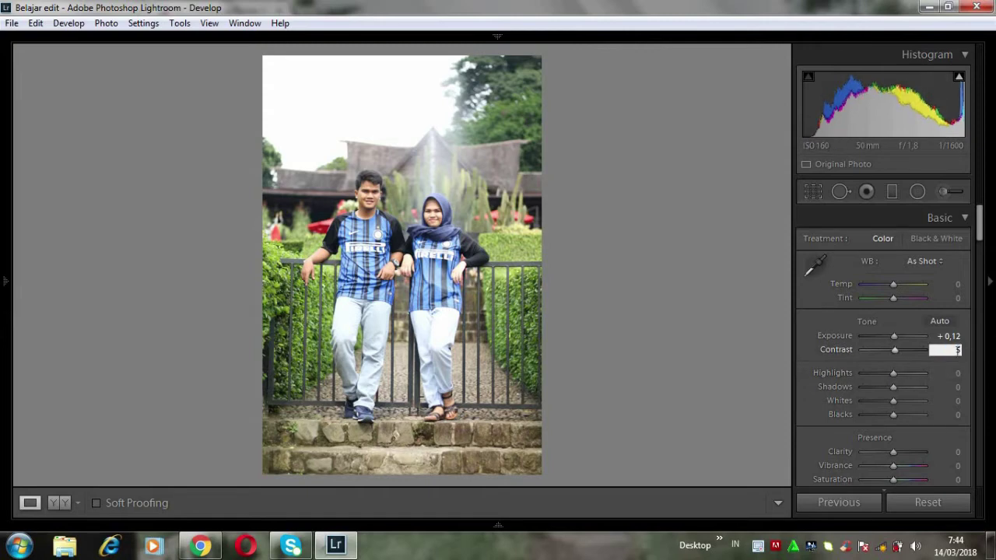
pyautogui.moveTo(892, 376); pyautogui.dragTo(878, 375)
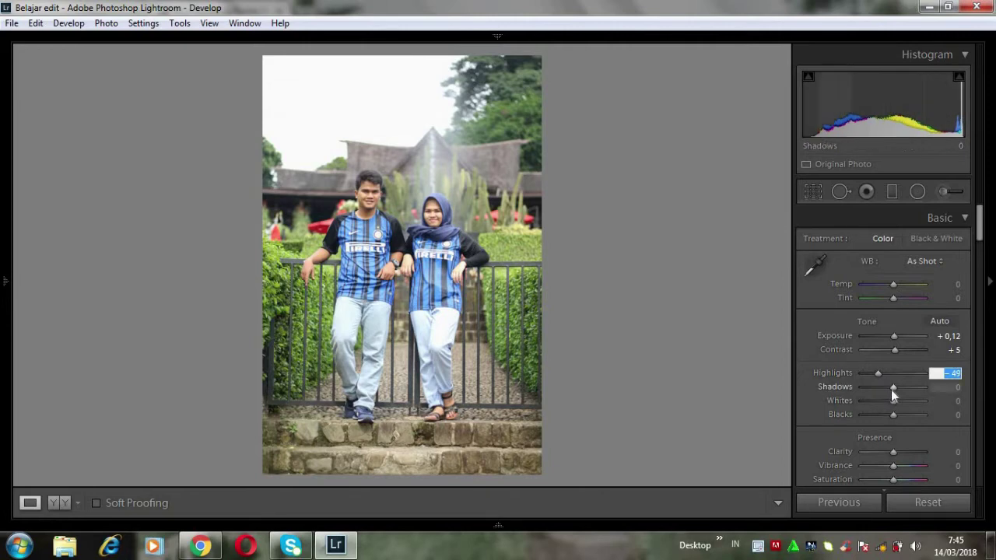
pyautogui.moveTo(892, 389)
pyautogui.mouseDown()
pyautogui.moveTo(901, 388)
pyautogui.moveTo(878, 403)
pyautogui.mouseUp()
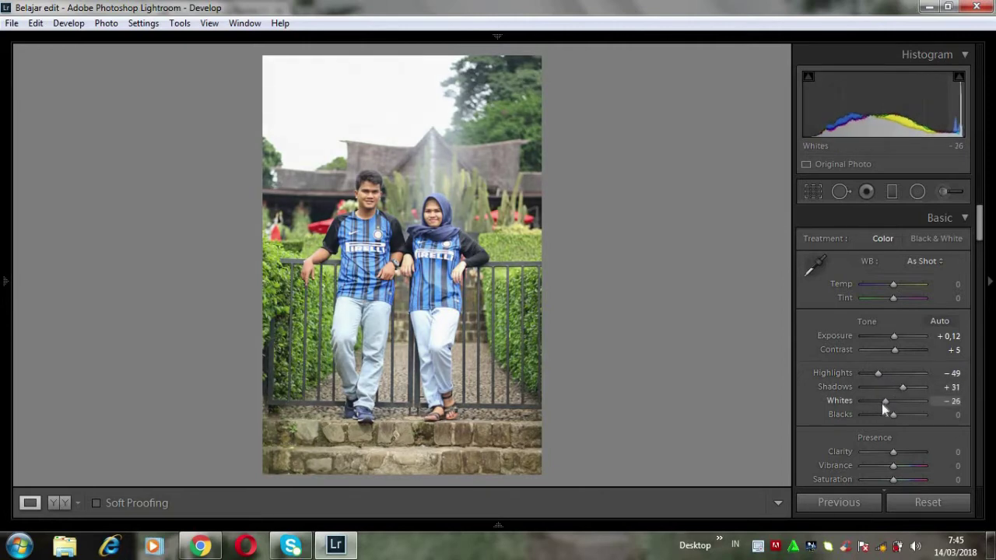
# - Set Whites −45, Blacks +23, Clarity +5 and Saturation −35
pyautogui.scroll(-2, 890, 263)
pyautogui.scroll(-2, 890, 263)
pyautogui.moveTo(892, 264); pyautogui.dragTo(899, 266)
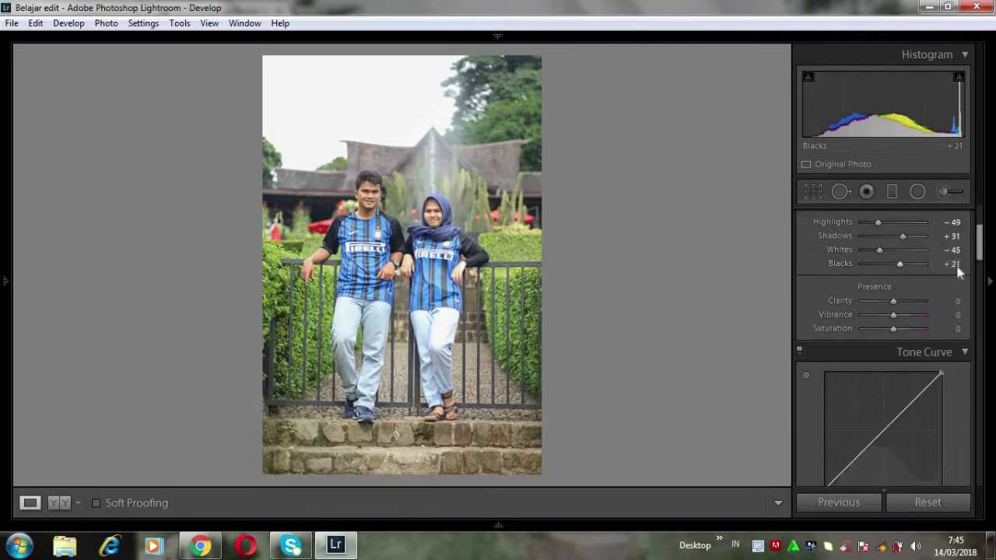
pyautogui.moveTo(899, 263); pyautogui.dragTo(897, 264)
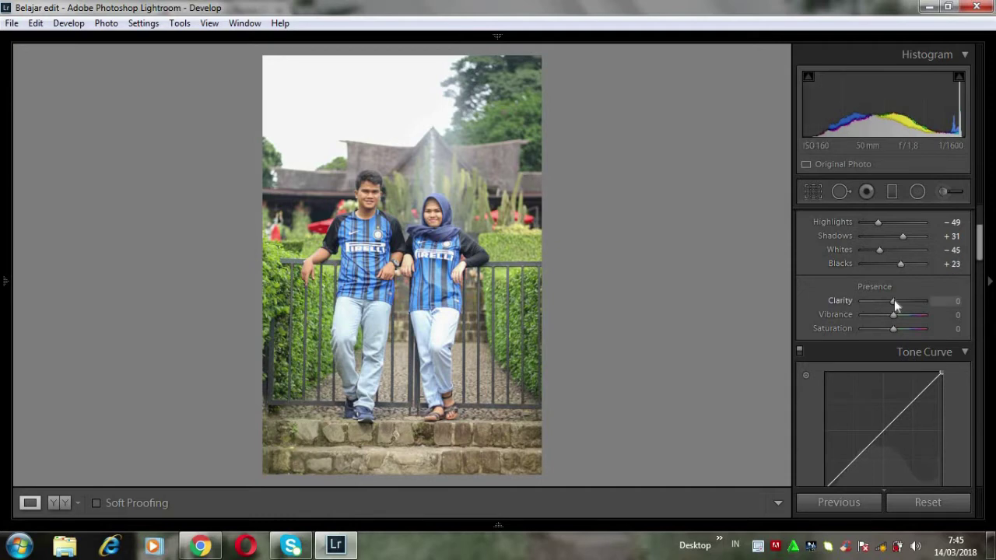
pyautogui.moveTo(894, 301); pyautogui.dragTo(883, 333)
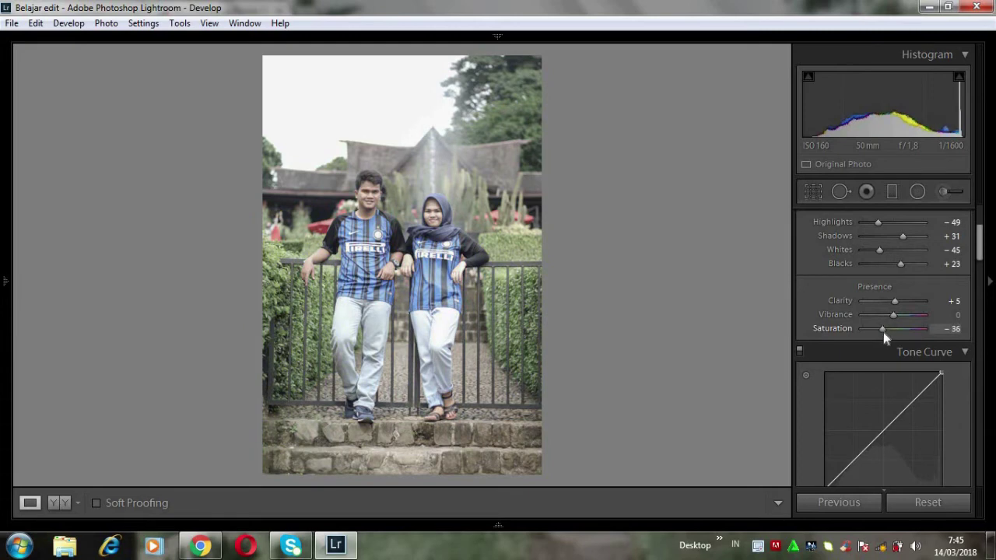
pyautogui.click(953, 330)
pyautogui.moveTo(982, 253); pyautogui.dragTo(981, 266)
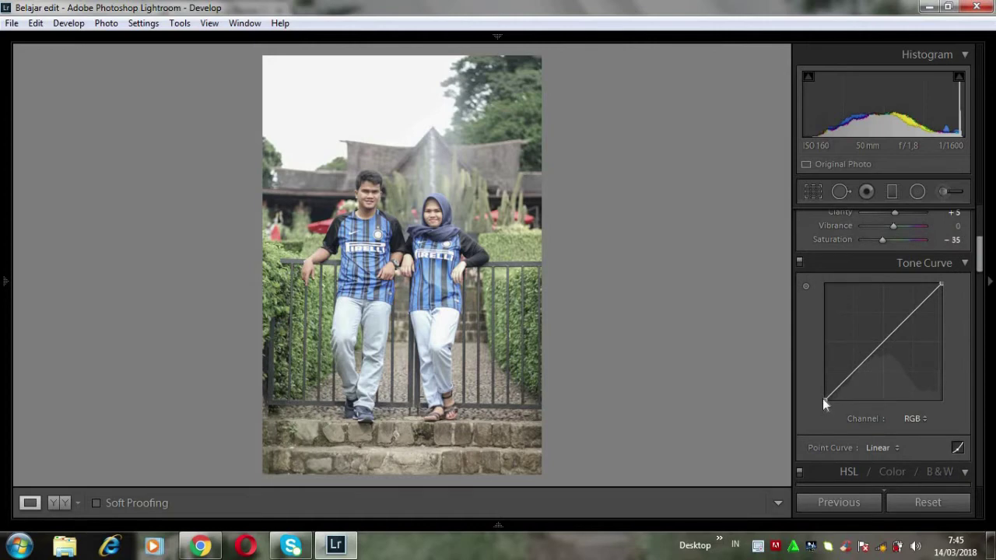
# - Lift the RGB curve's black point to 10.2%, add two midtone points, and lower white to 96.1%
pyautogui.moveTo(825, 401); pyautogui.dragTo(823, 391)
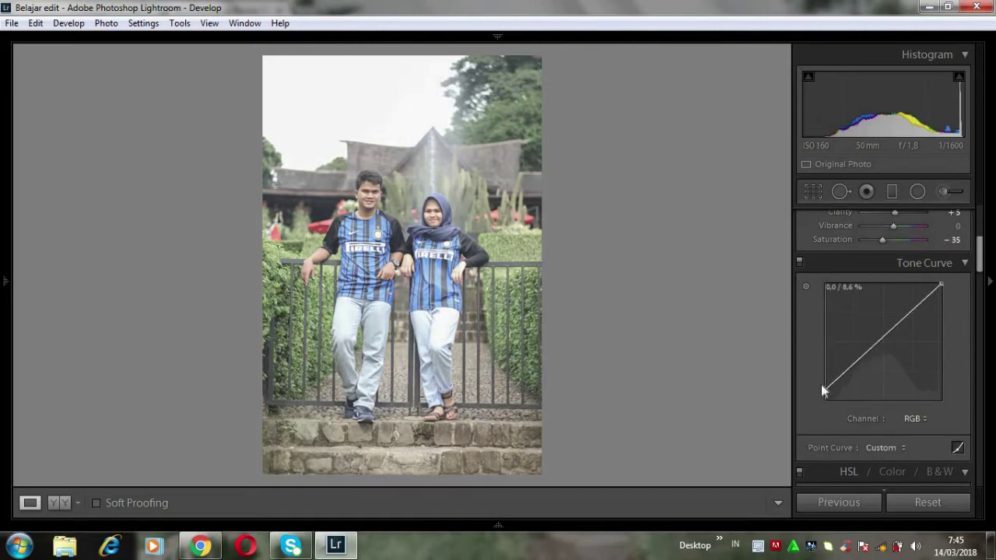
pyautogui.moveTo(853, 363); pyautogui.dragTo(826, 388)
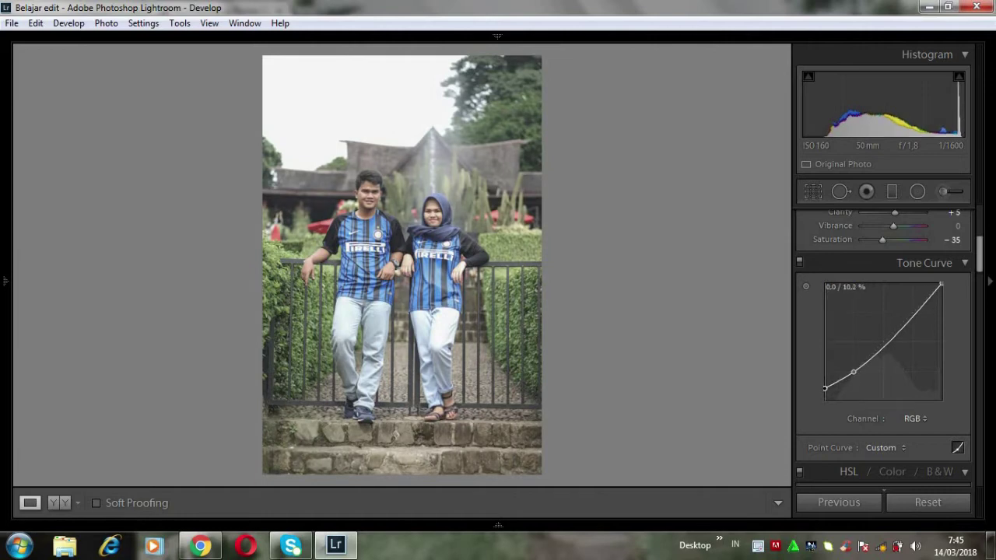
pyautogui.moveTo(908, 321); pyautogui.dragTo(906, 320)
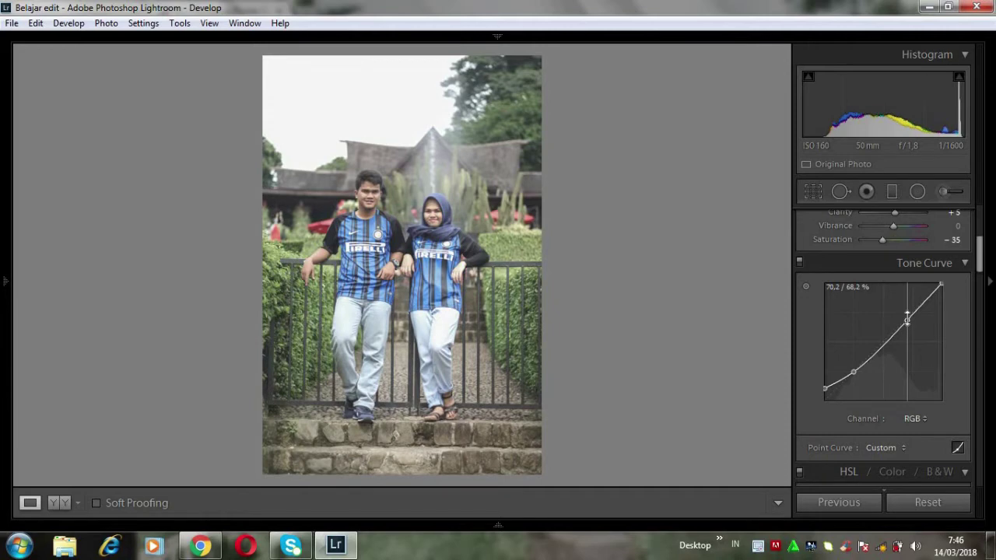
pyautogui.moveTo(941, 285); pyautogui.dragTo(942, 287)
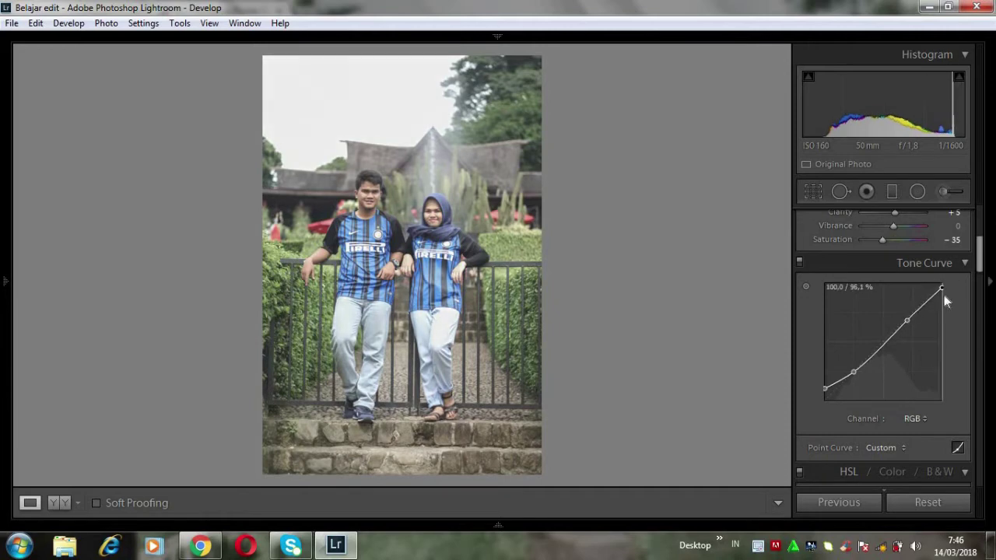
# - Shape the Red channel curve with a shadow point, a midtone point and raised upper tones
pyautogui.click(912, 420)
pyautogui.click(880, 454)
pyautogui.moveTo(838, 386); pyautogui.dragTo(844, 393)
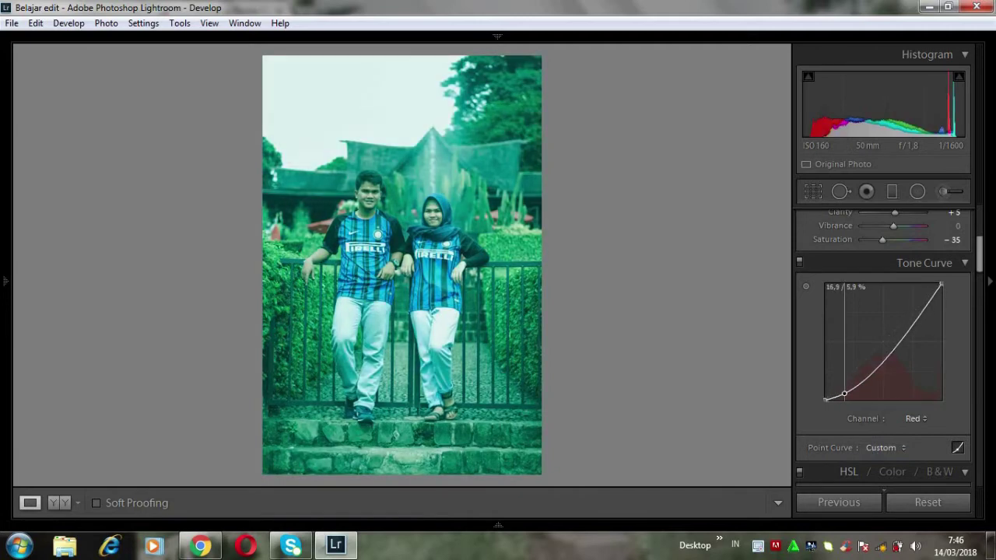
pyautogui.moveTo(861, 380)
pyautogui.mouseDown()
pyautogui.moveTo(861, 372)
pyautogui.moveTo(843, 391)
pyautogui.mouseUp()
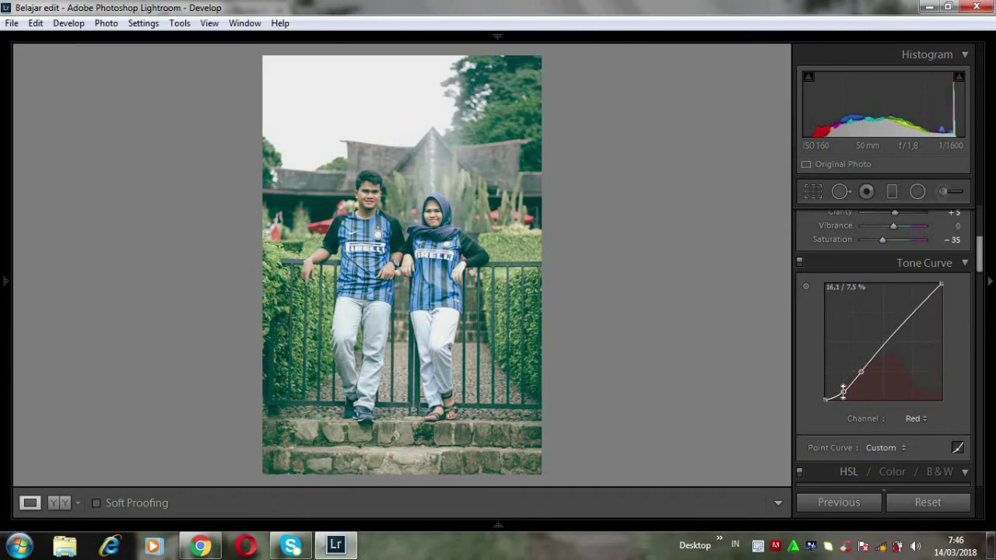
pyautogui.moveTo(879, 351); pyautogui.dragTo(877, 347)
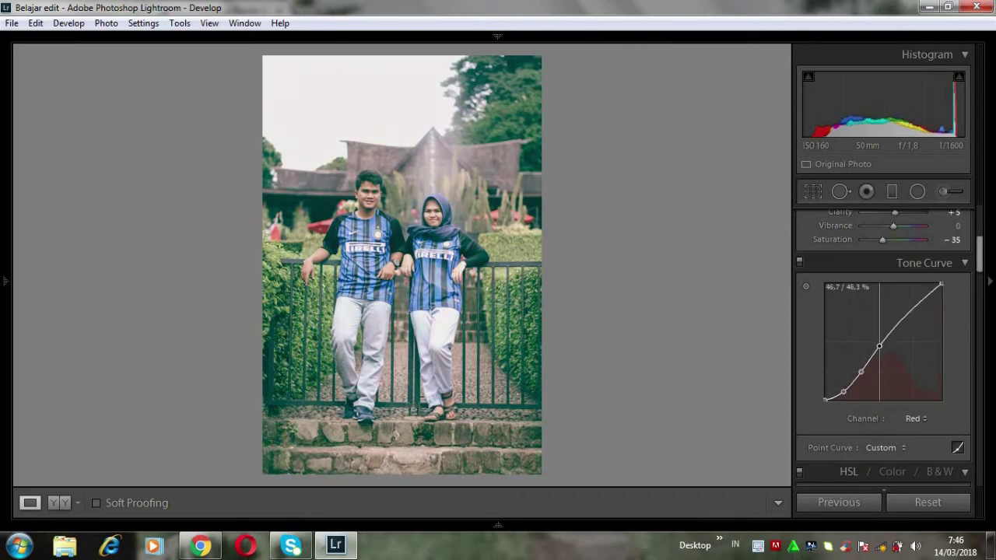
pyautogui.moveTo(908, 316); pyautogui.dragTo(908, 310)
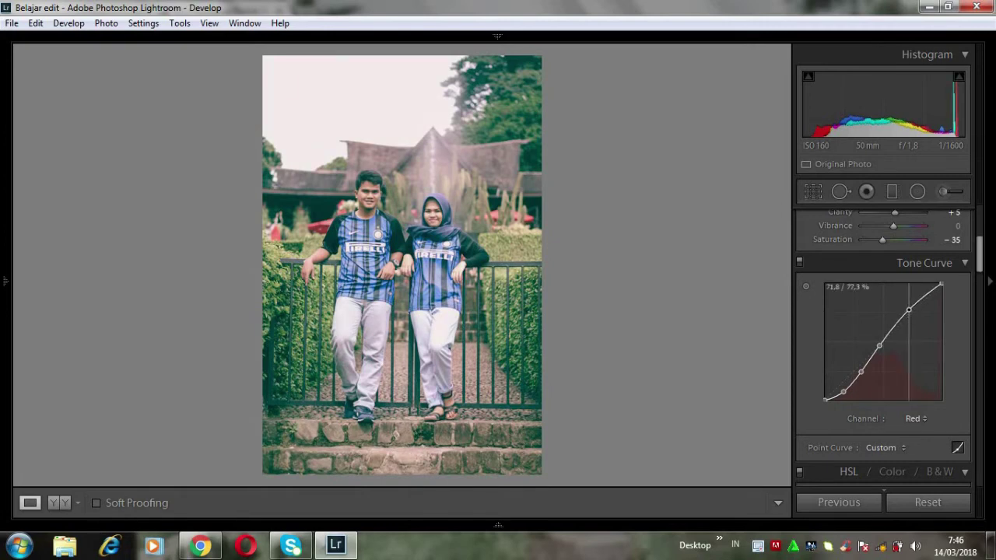
# - Shape the Green channel curve with shadow, midtone and upper points, including 84.3/85.9%
pyautogui.click(916, 419)
pyautogui.click(879, 469)
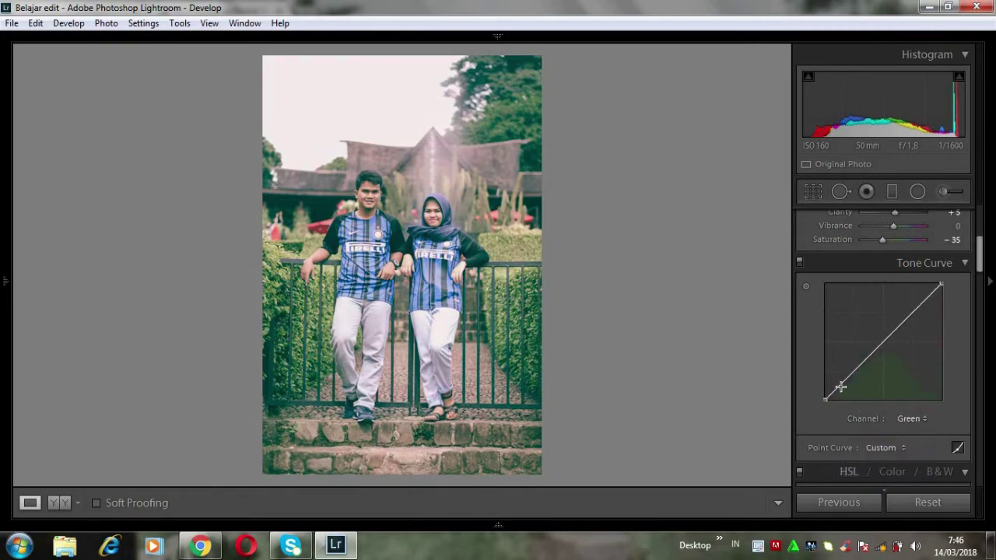
pyautogui.moveTo(840, 387); pyautogui.dragTo(845, 392)
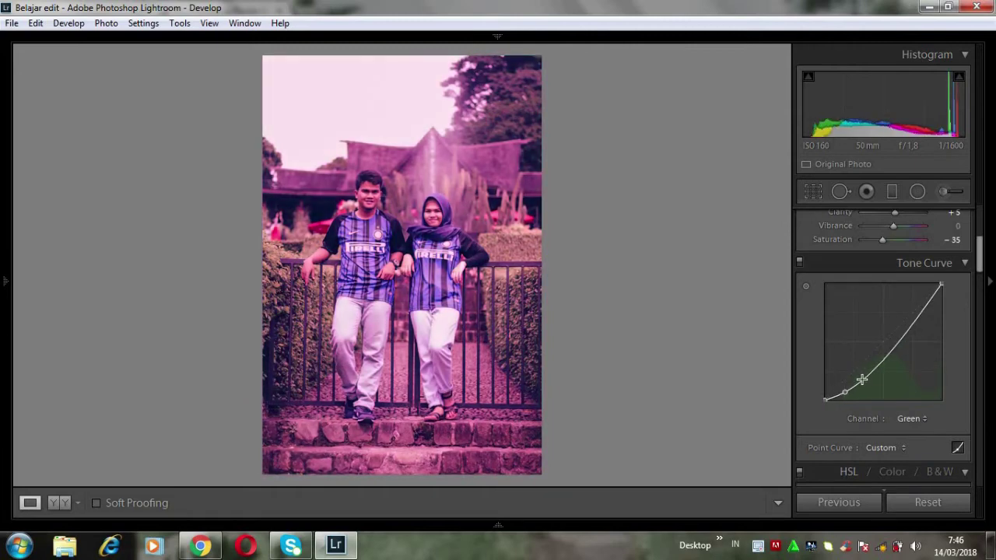
pyautogui.moveTo(864, 382); pyautogui.dragTo(878, 347)
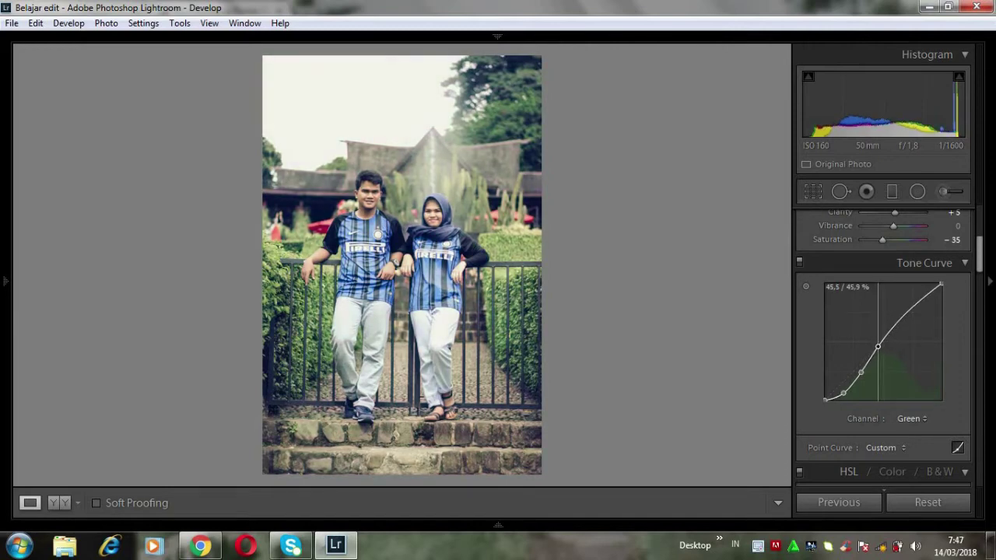
pyautogui.click(923, 299)
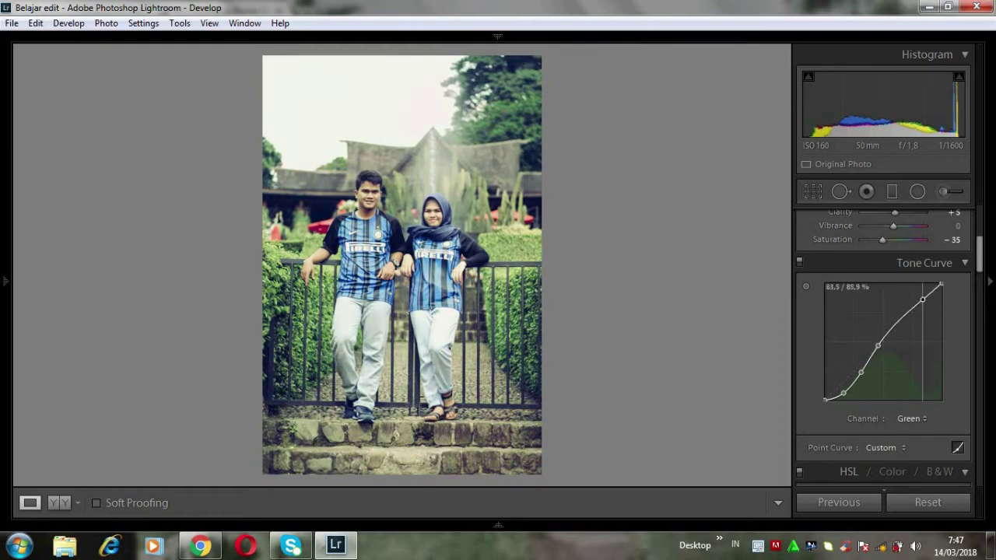
pyautogui.click(877, 345)
pyautogui.moveTo(877, 345); pyautogui.dragTo(877, 349)
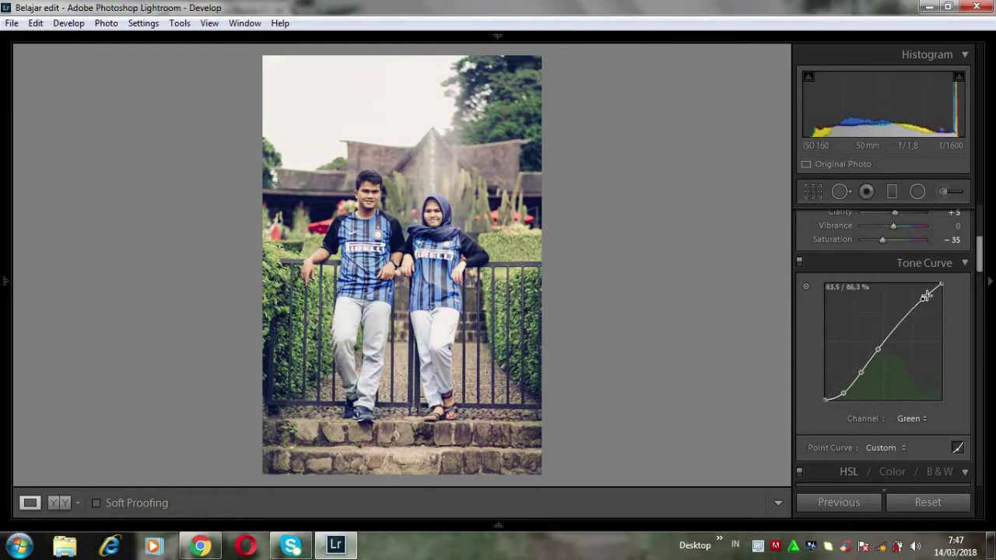
pyautogui.moveTo(923, 299); pyautogui.dragTo(925, 302)
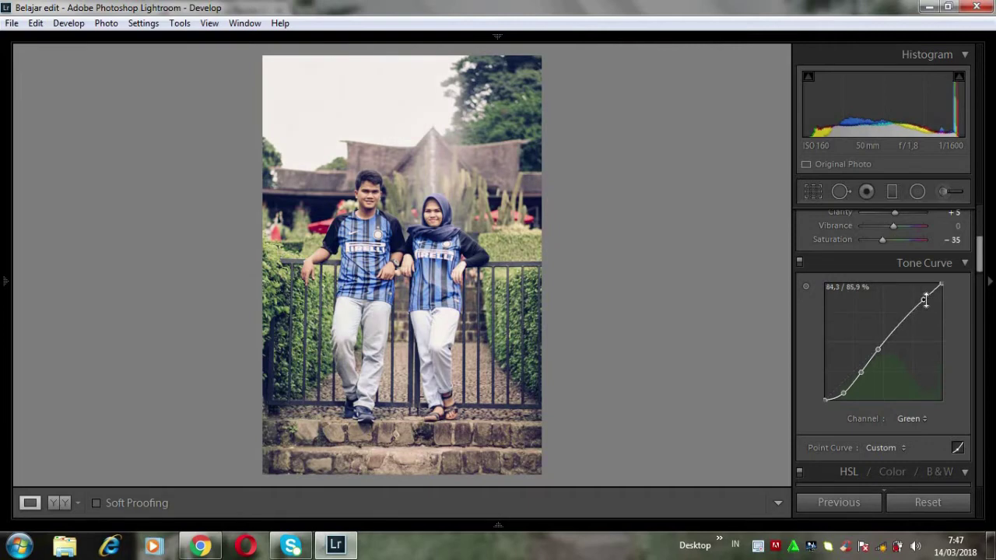
pyautogui.moveTo(878, 349); pyautogui.dragTo(878, 347)
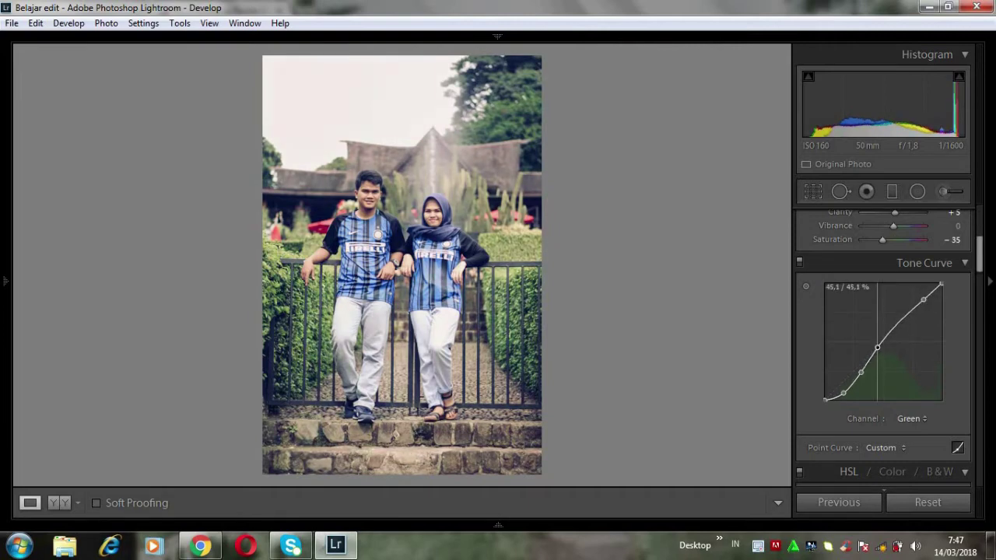
pyautogui.click(916, 419)
# - Pull the Blue curve down in the shadows and raise midtone points, including 72.2/76.9%
pyautogui.click(876, 484)
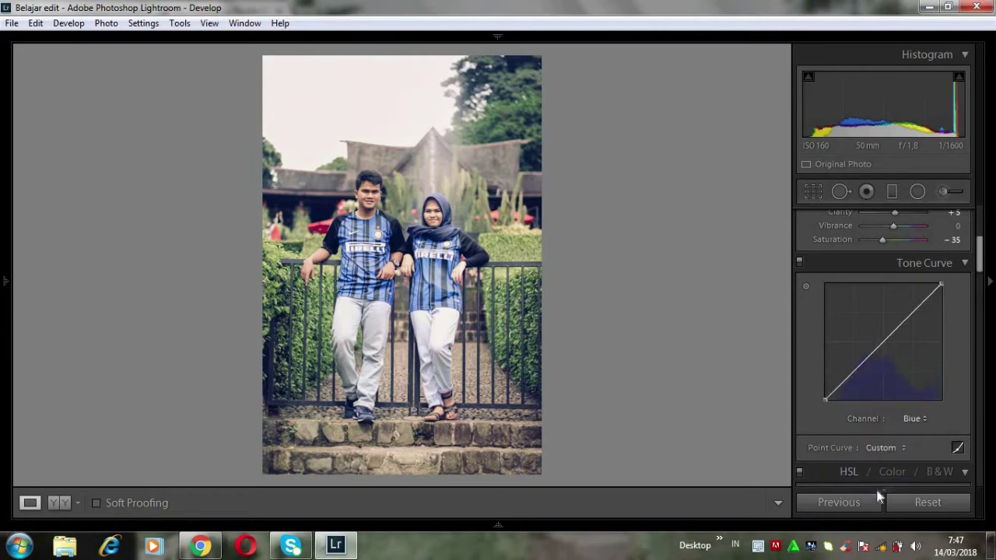
pyautogui.moveTo(842, 385); pyautogui.dragTo(842, 394)
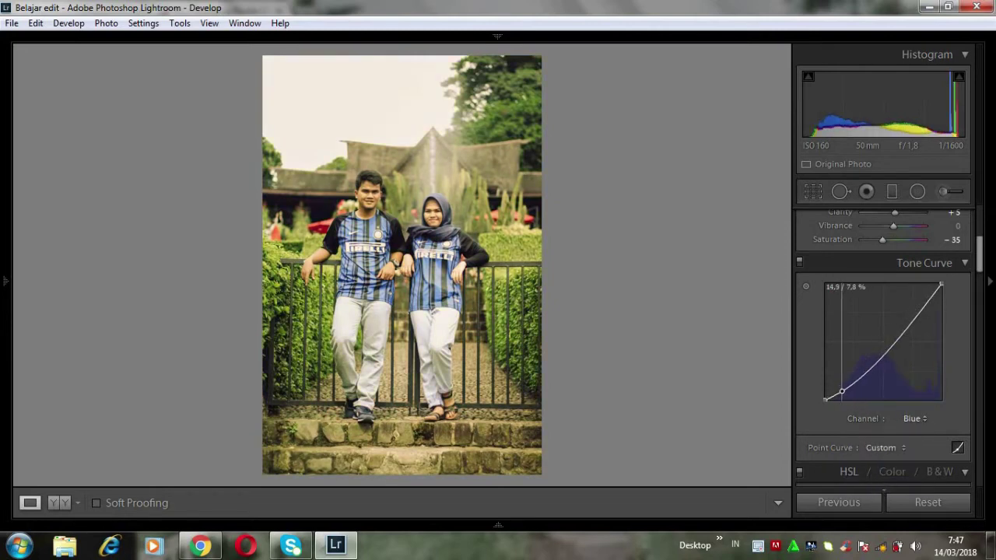
pyautogui.moveTo(876, 361); pyautogui.dragTo(876, 350)
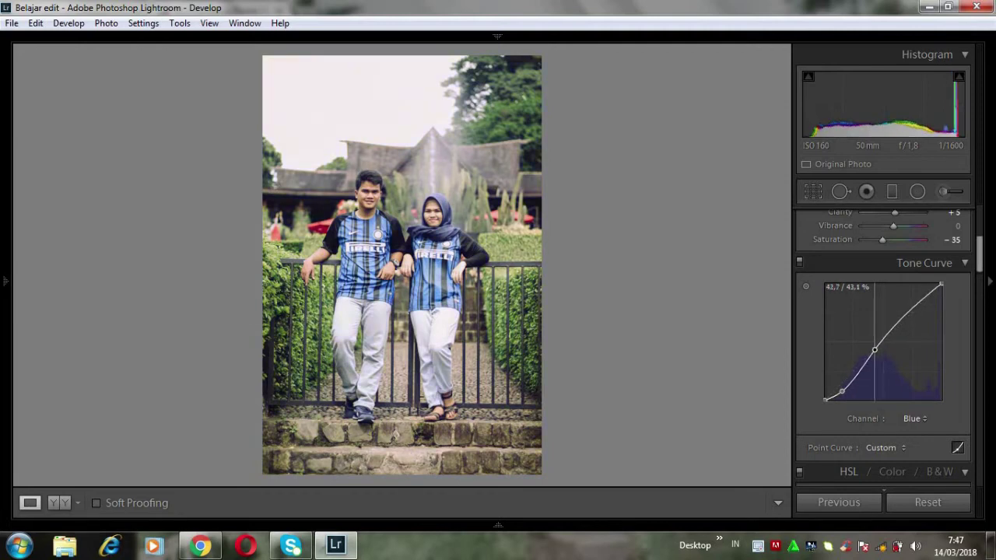
pyautogui.click(909, 311)
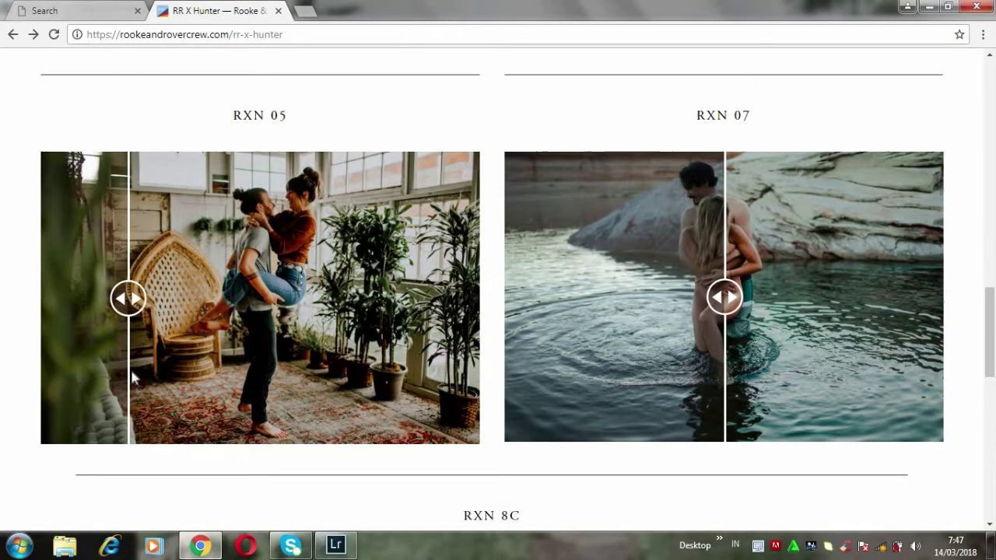
pyautogui.click(354, 545)
pyautogui.moveTo(979, 253); pyautogui.dragTo(979, 293)
pyautogui.moveTo(896, 266); pyautogui.dragTo(892, 277)
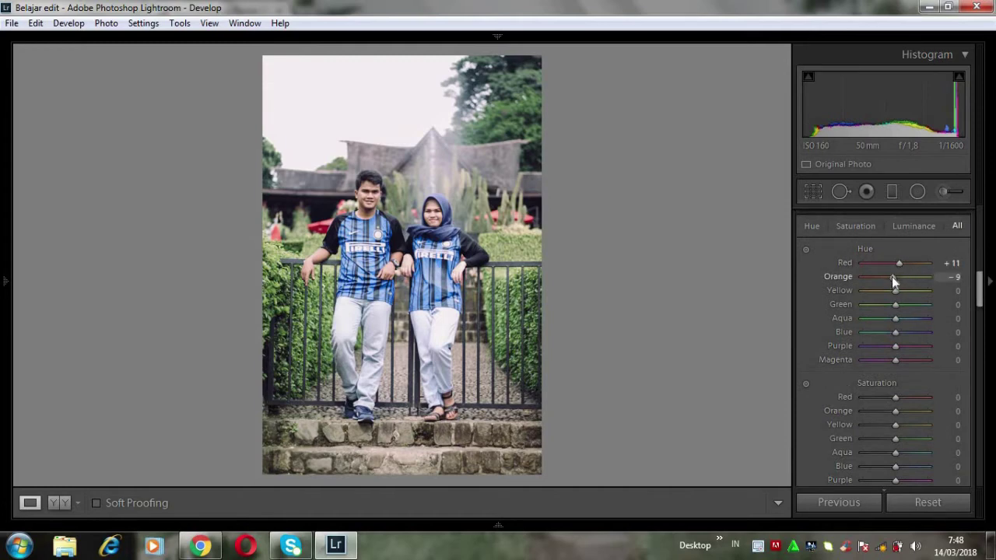
# - Set HSL hues Orange −10, Yellow −9 and Aqua +5
pyautogui.click(956, 278)
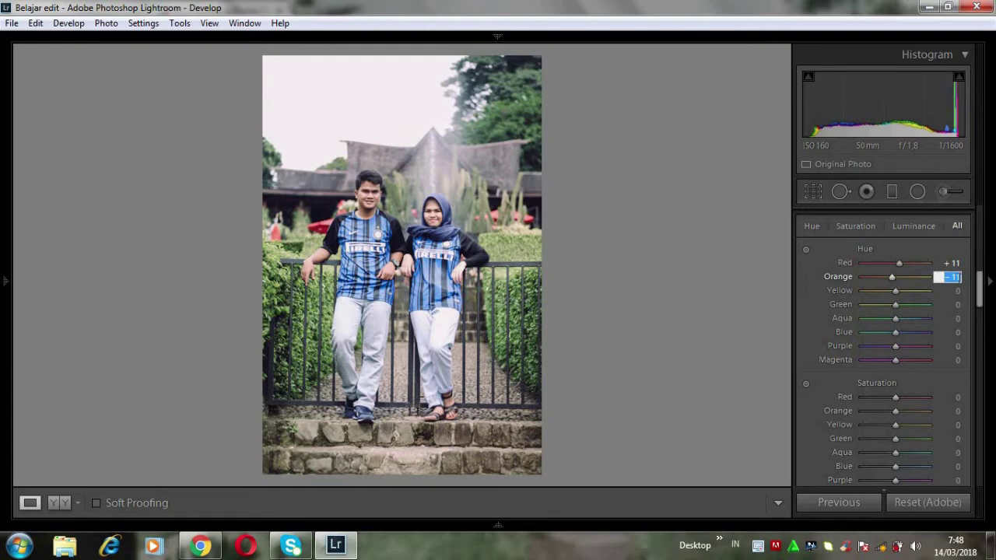
pyautogui.moveTo(892, 289); pyautogui.dragTo(898, 320)
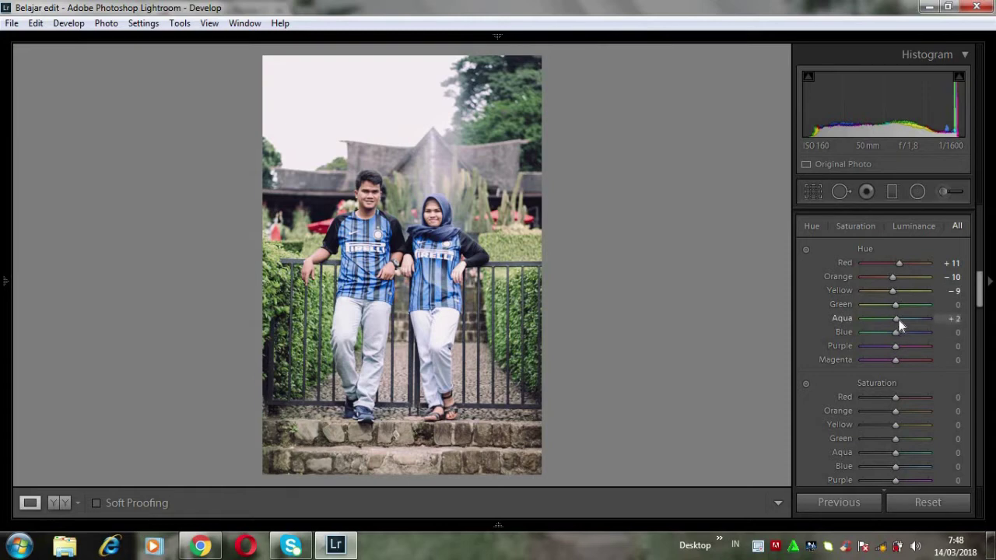
pyautogui.click(954, 318)
pyautogui.write('5')
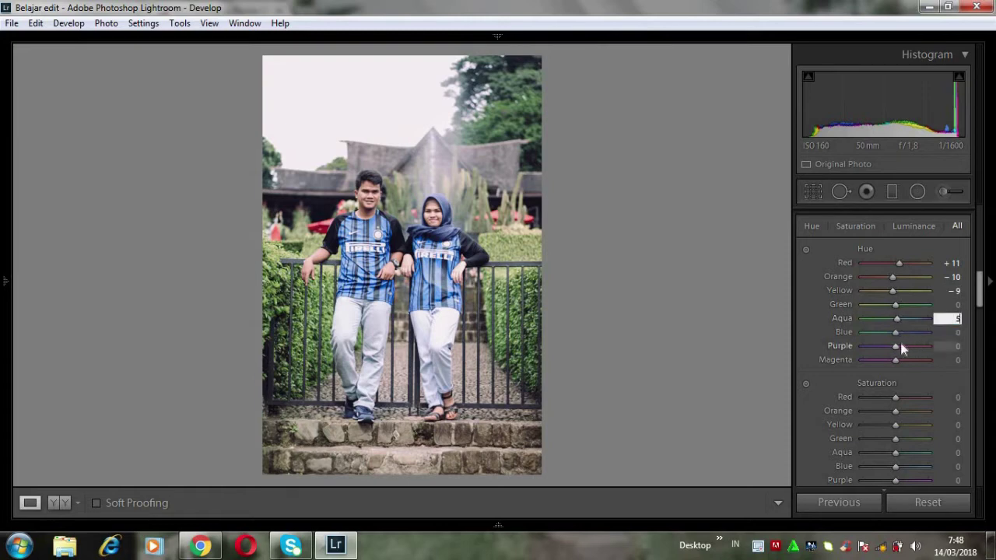
pyautogui.press('Return')
# - Set HSL hues Blue −1, Purple 0 and Magenta −3
pyautogui.click(894, 346)
pyautogui.click(953, 346)
pyautogui.press('Up')
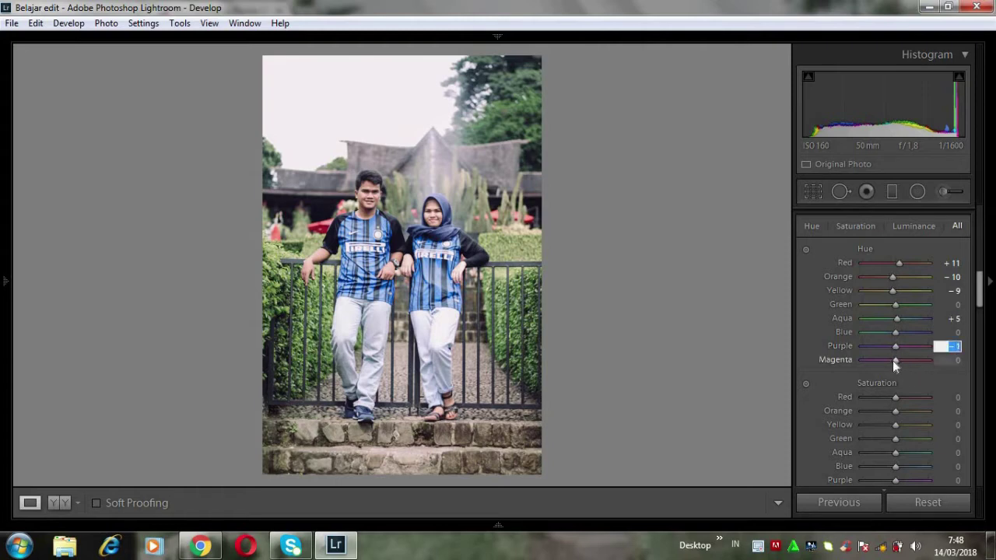
pyautogui.click(892, 361)
pyautogui.click(946, 332)
pyautogui.click(955, 346)
pyautogui.click(951, 360)
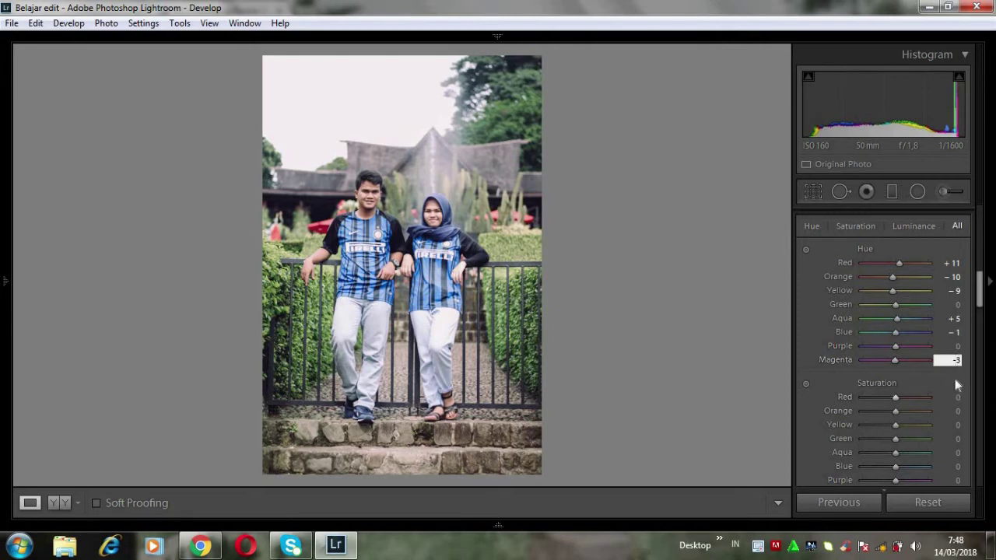
pyautogui.click(946, 346)
pyautogui.click(967, 343)
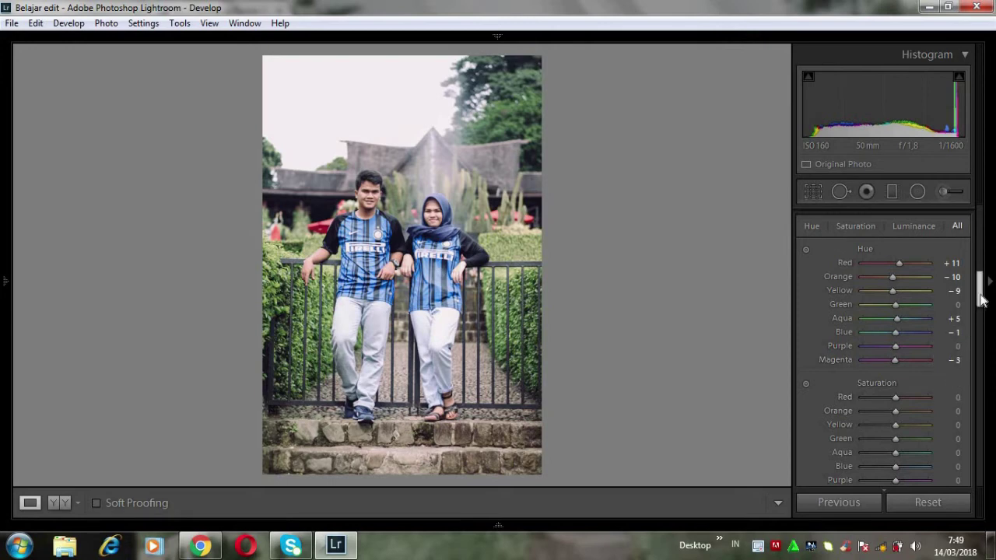
# - Set HSL saturation Red +2, Orange +17, Yellow −50 and Green −66
pyautogui.moveTo(979, 286); pyautogui.dragTo(979, 313)
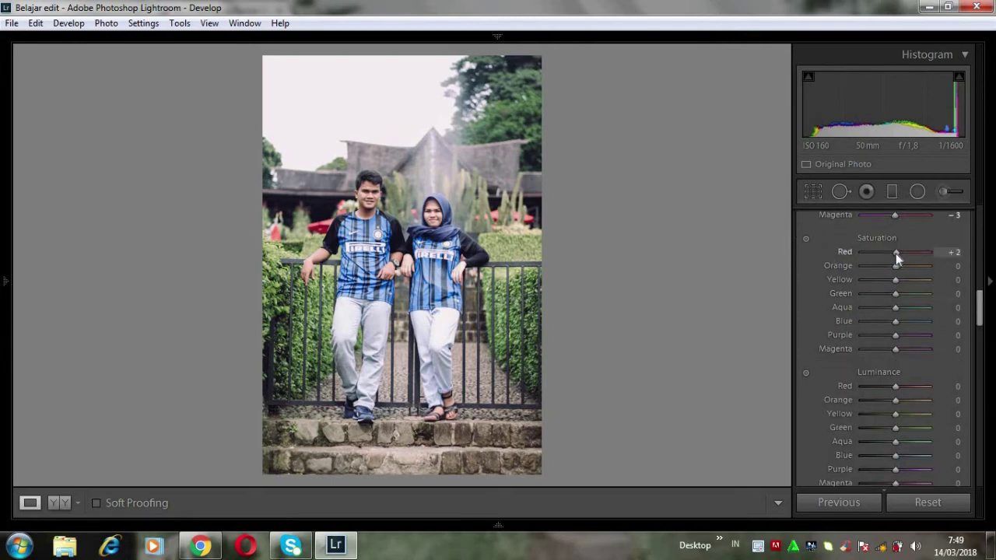
pyautogui.moveTo(896, 252); pyautogui.dragTo(899, 272)
pyautogui.click(957, 266)
pyautogui.moveTo(896, 281); pyautogui.dragTo(878, 290)
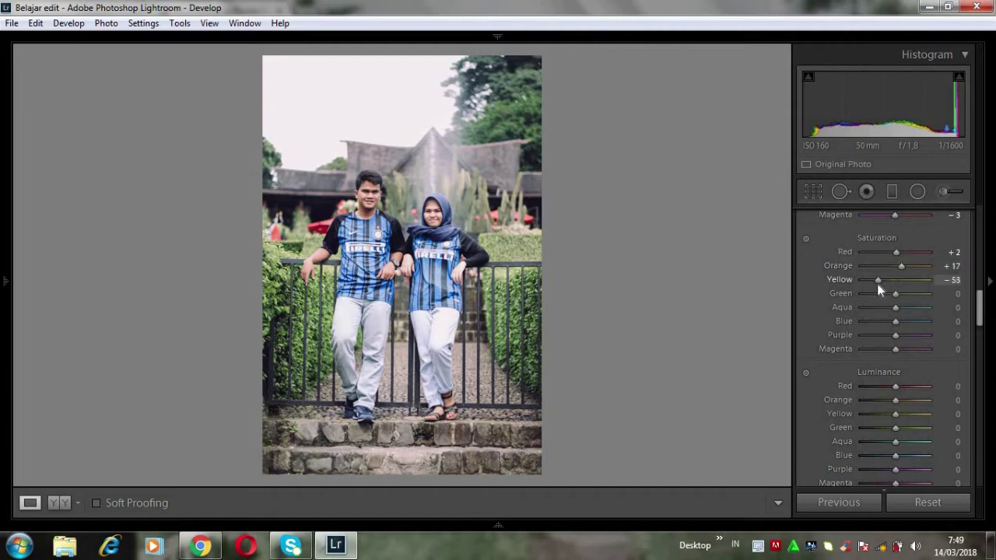
pyautogui.press('Up')
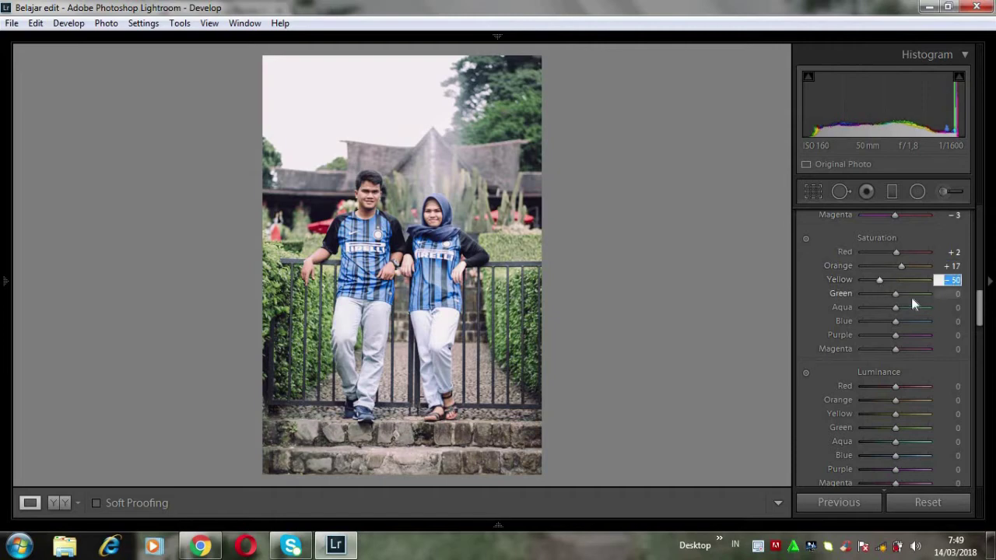
pyautogui.moveTo(895, 294); pyautogui.dragTo(888, 294)
pyautogui.click(952, 293)
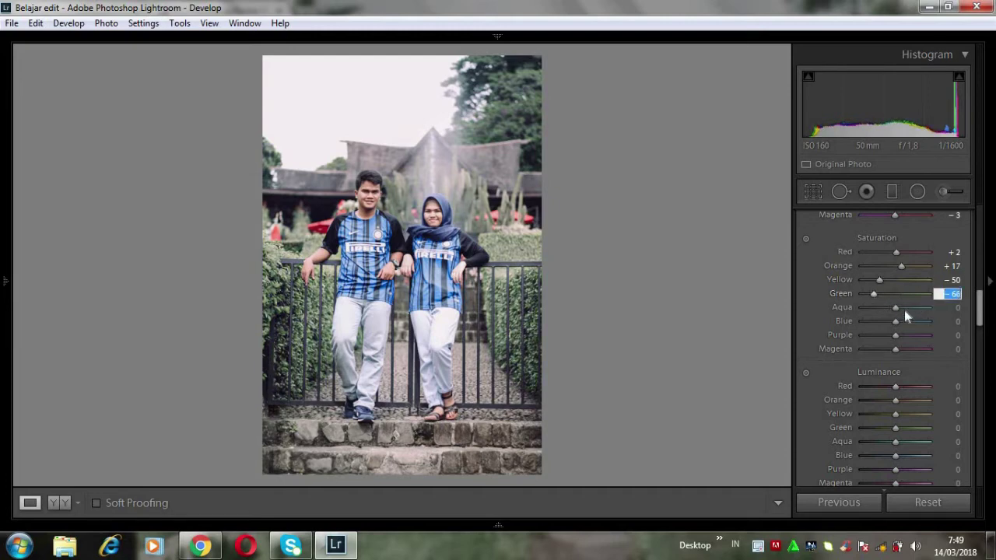
# - Set HSL saturation Aqua −12, Blue +17, Purple −22 and Magenta −15
pyautogui.moveTo(898, 308); pyautogui.dragTo(894, 309)
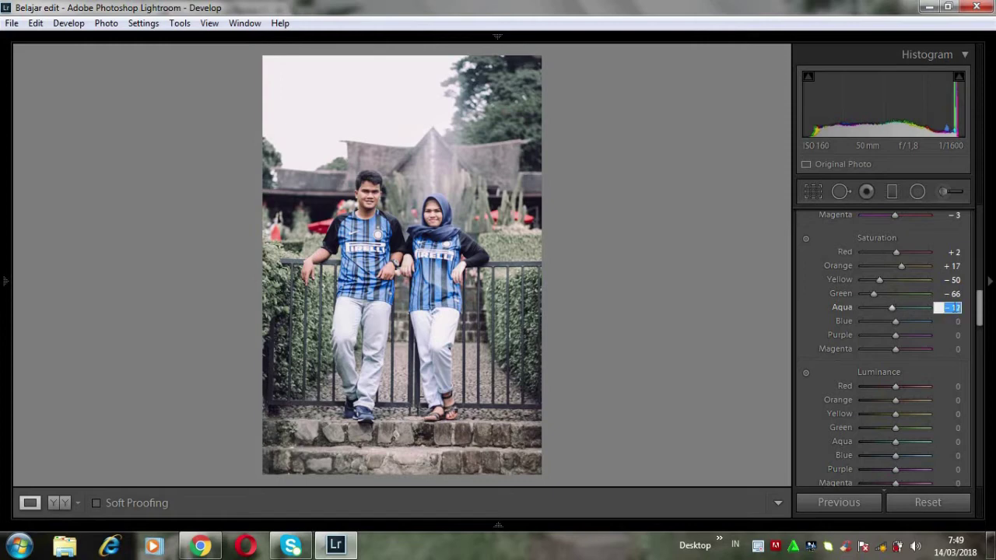
pyautogui.moveTo(901, 323); pyautogui.dragTo(888, 339)
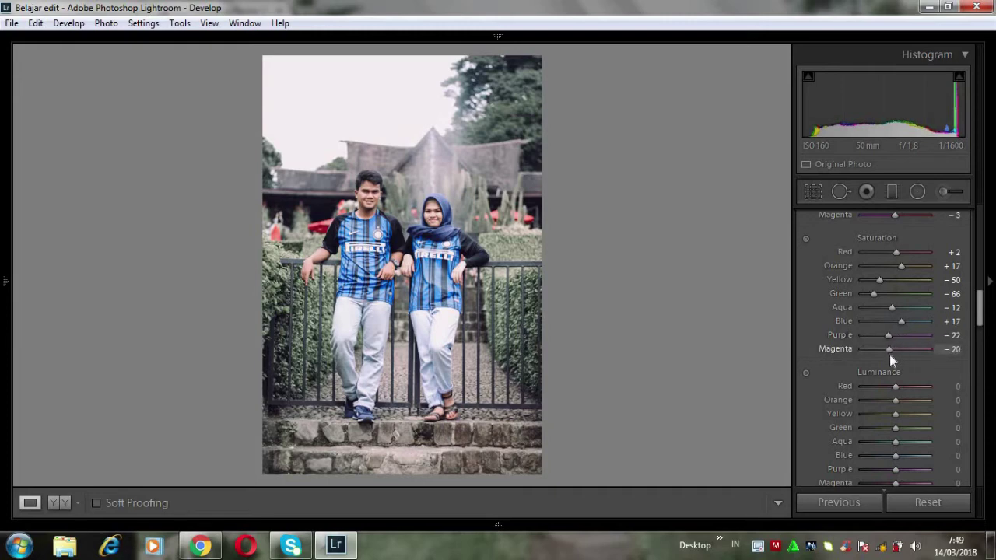
pyautogui.moveTo(891, 354); pyautogui.dragTo(889, 353)
pyautogui.click(956, 350)
pyautogui.press('Return')
pyautogui.moveTo(978, 310); pyautogui.dragTo(979, 321)
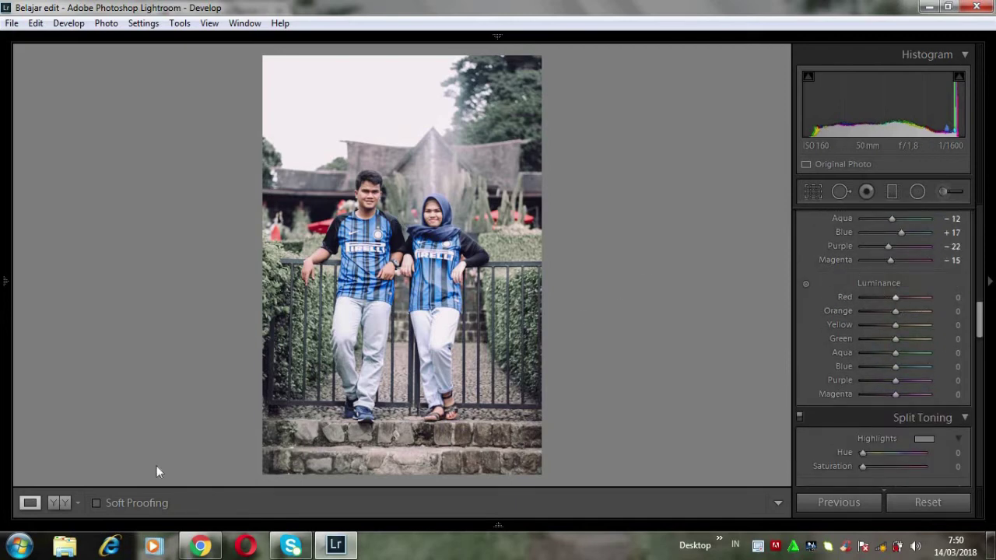
# - Compare the edit against the RXN 05 before/after on the preset page
pyautogui.click(200, 544)
pyautogui.moveTo(127, 298); pyautogui.dragTo(96, 298)
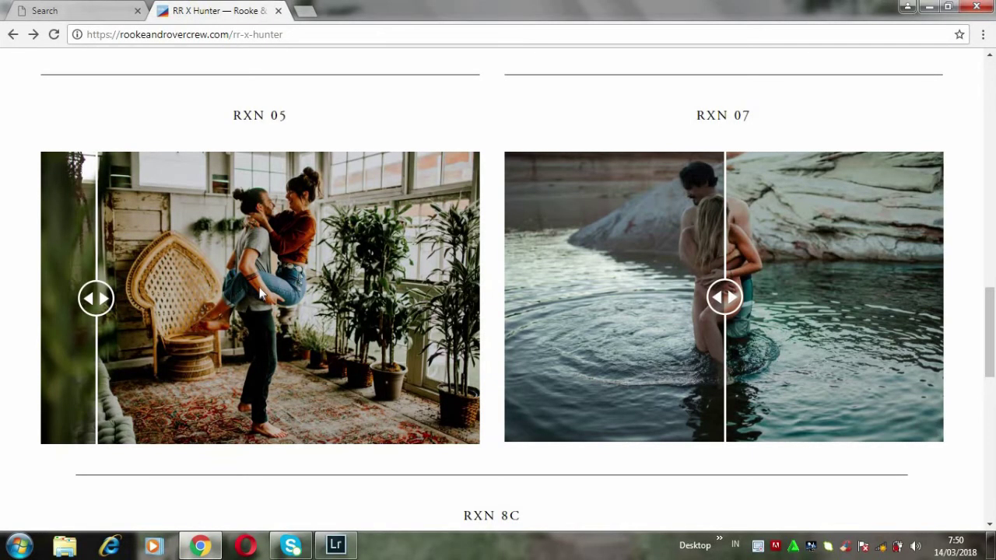
pyautogui.click(335, 545)
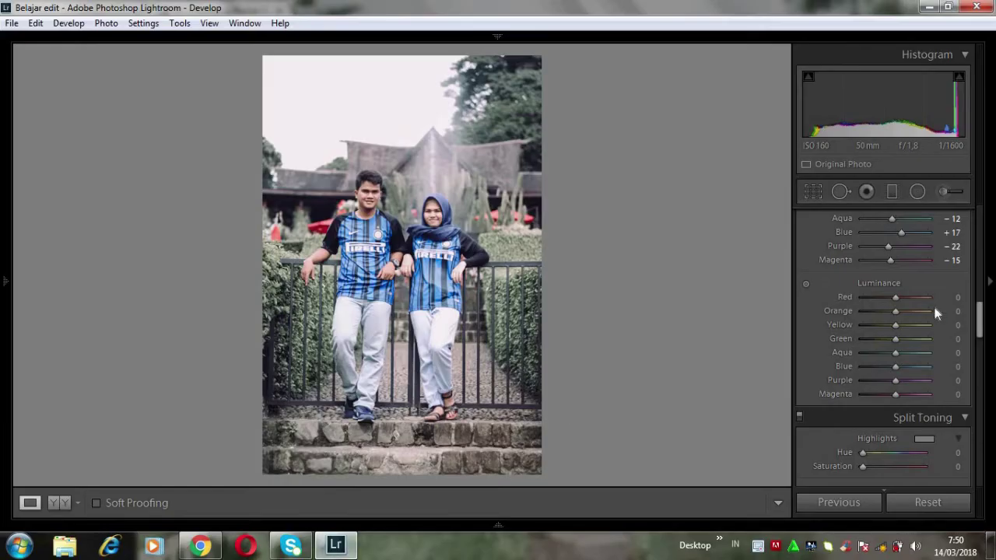
# - Set HSL luminance Red −5 and Orange −3
pyautogui.click(948, 297)
pyautogui.moveTo(894, 314); pyautogui.dragTo(892, 314)
pyautogui.click(957, 316)
pyautogui.write('-3')
pyautogui.press('Return')
# - Set luminance Yellow −2, Aqua −23, Blue −14, Purple +1, and warm split-toning shadow hue to ~43
pyautogui.moveTo(894, 329); pyautogui.dragTo(893, 328)
pyautogui.click(951, 353)
pyautogui.moveTo(897, 367); pyautogui.dragTo(909, 375)
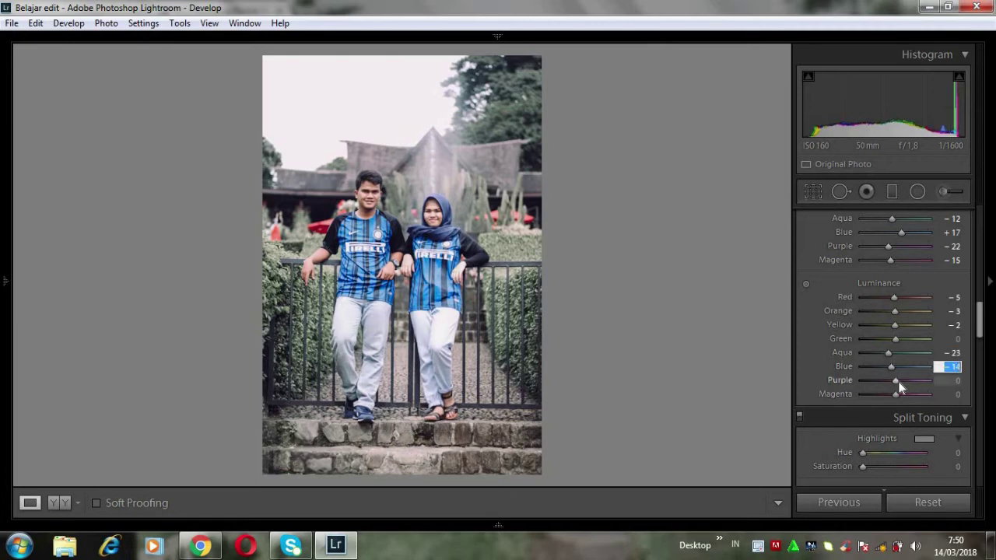
pyautogui.click(950, 380)
pyautogui.click(957, 394)
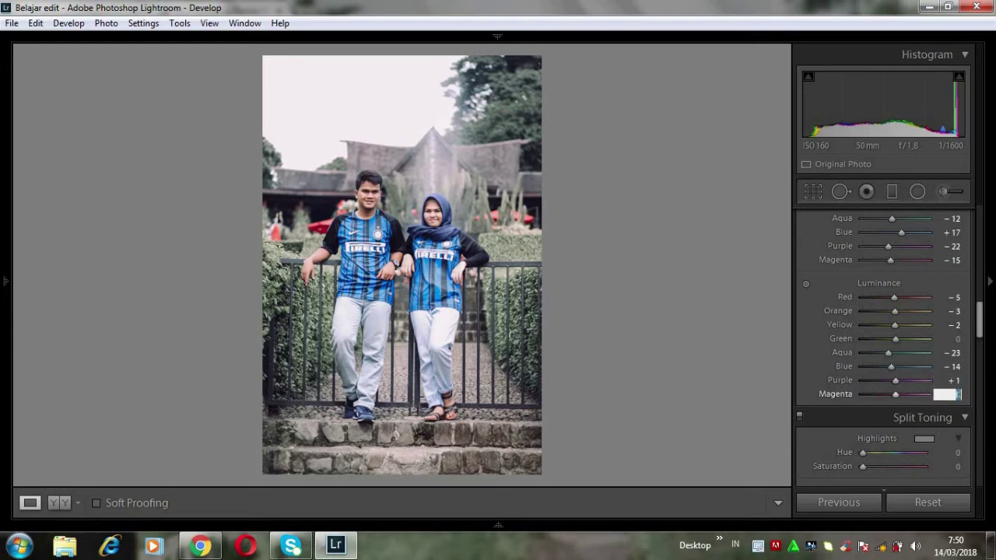
pyautogui.moveTo(980, 317); pyautogui.dragTo(960, 347)
pyautogui.moveTo(863, 346); pyautogui.dragTo(871, 345)
# - Saturate the shadow tint, set Sharpening Amount 30 and Color Noise Reduction 2
pyautogui.click(952, 342)
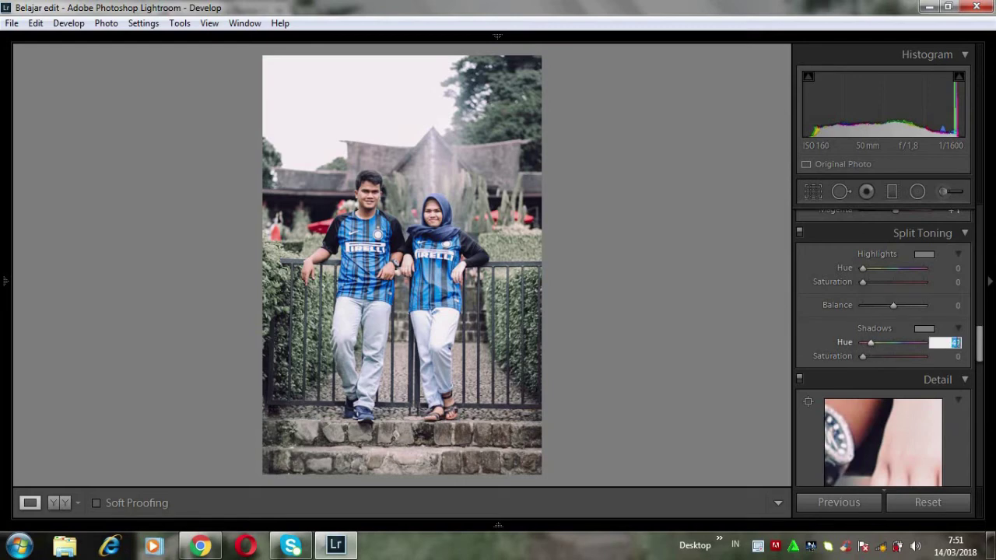
pyautogui.moveTo(863, 357); pyautogui.dragTo(872, 357)
pyautogui.scroll(-3, 895, 373)
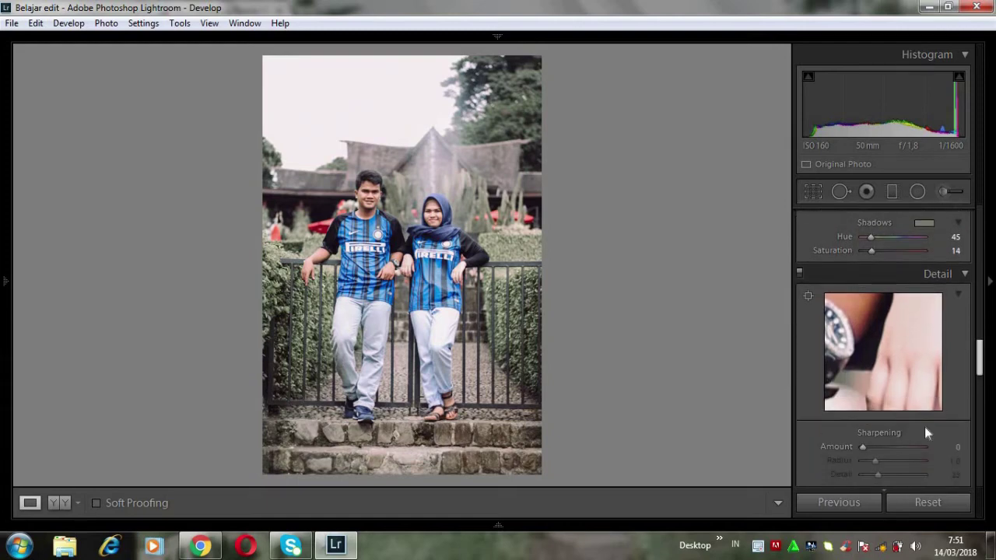
pyautogui.moveTo(863, 449); pyautogui.dragTo(877, 454)
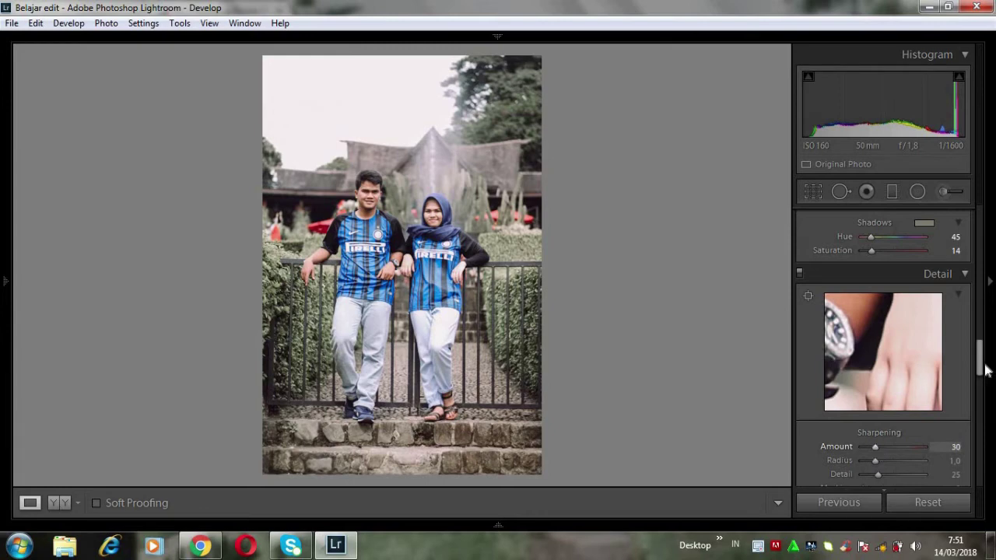
pyautogui.moveTo(982, 363); pyautogui.dragTo(978, 391)
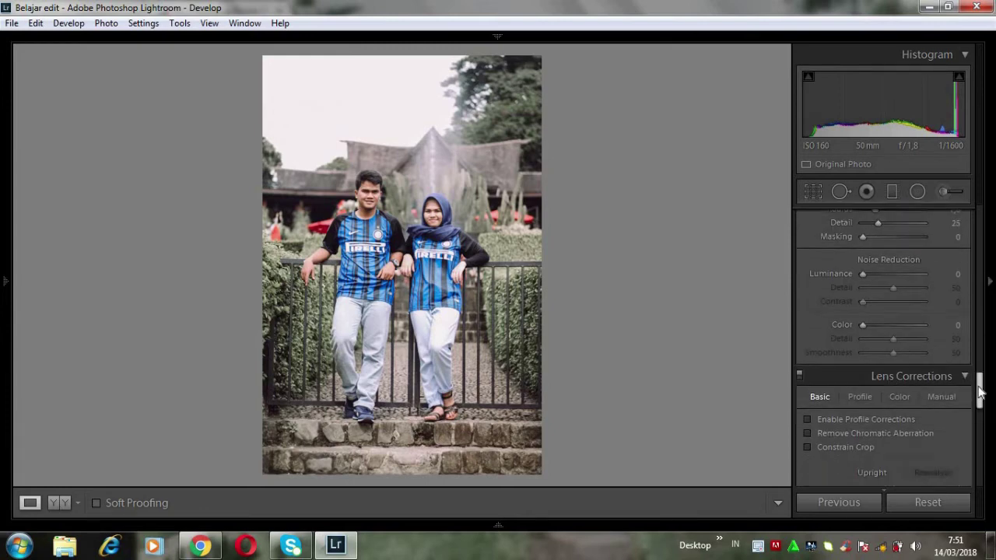
pyautogui.click(958, 325)
pyautogui.write('25')
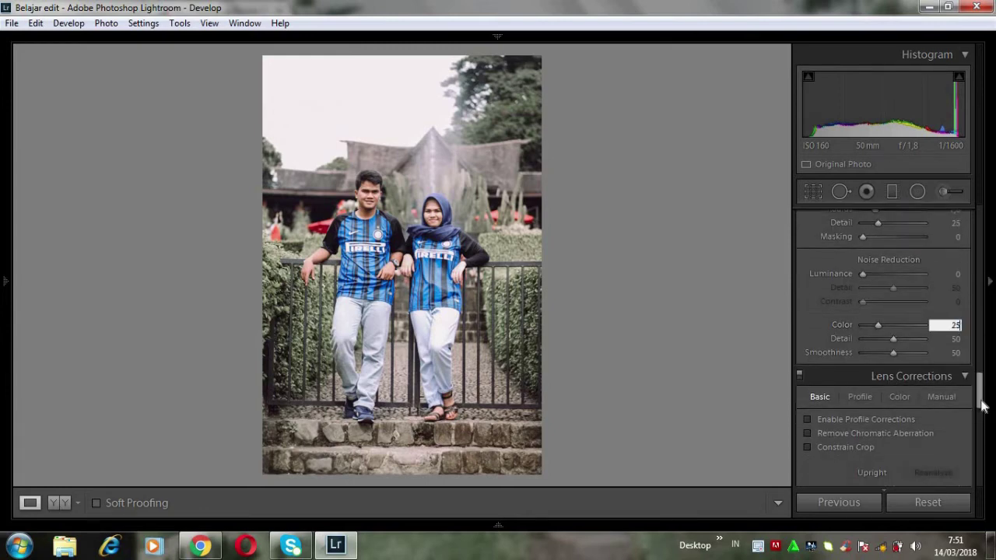
# - Add film grain with Amount 26 and Size 37
pyautogui.moveTo(981, 389); pyautogui.dragTo(980, 436)
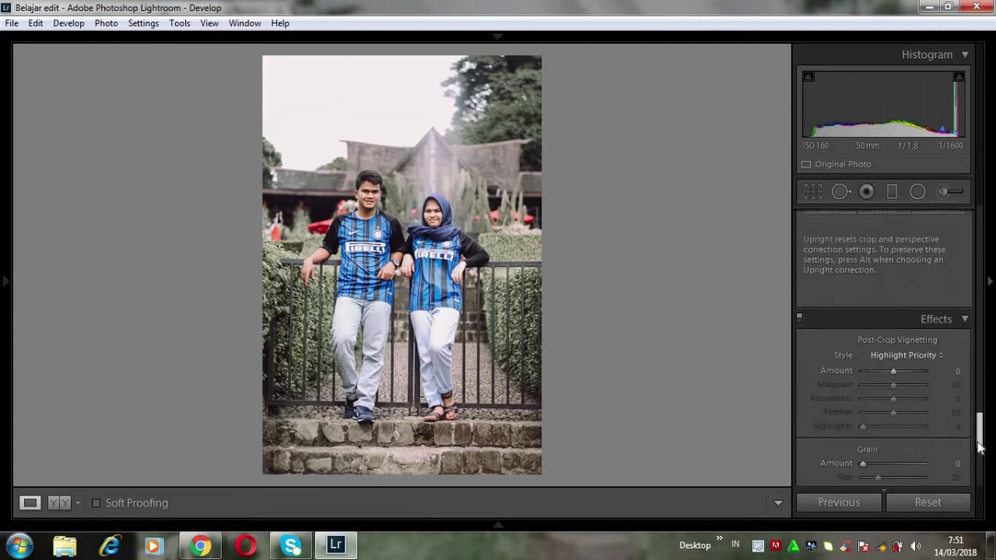
pyautogui.moveTo(863, 421); pyautogui.dragTo(881, 434)
pyautogui.moveTo(979, 435)
pyautogui.mouseDown()
pyautogui.moveTo(979, 405)
pyautogui.moveTo(980, 458)
pyautogui.moveTo(979, 436)
pyautogui.mouseUp()
pyautogui.moveTo(876, 380); pyautogui.dragTo(892, 400)
# - Inspect the grain at 1:1, then set Grain Roughness to 49
pyautogui.click(491, 269)
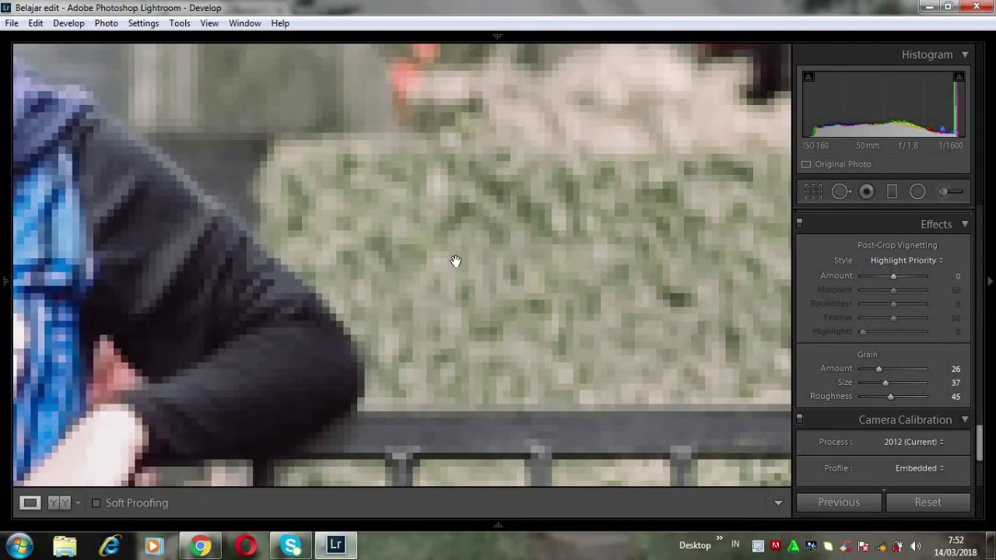
pyautogui.click(678, 307)
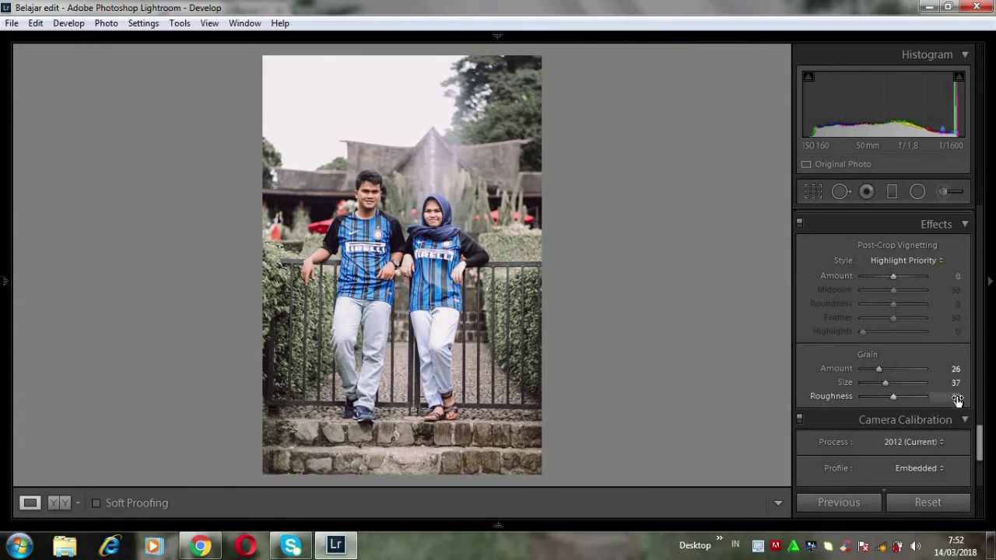
pyautogui.write('54')
pyautogui.moveTo(897, 395); pyautogui.dragTo(894, 395)
pyautogui.moveTo(978, 438); pyautogui.dragTo(981, 467)
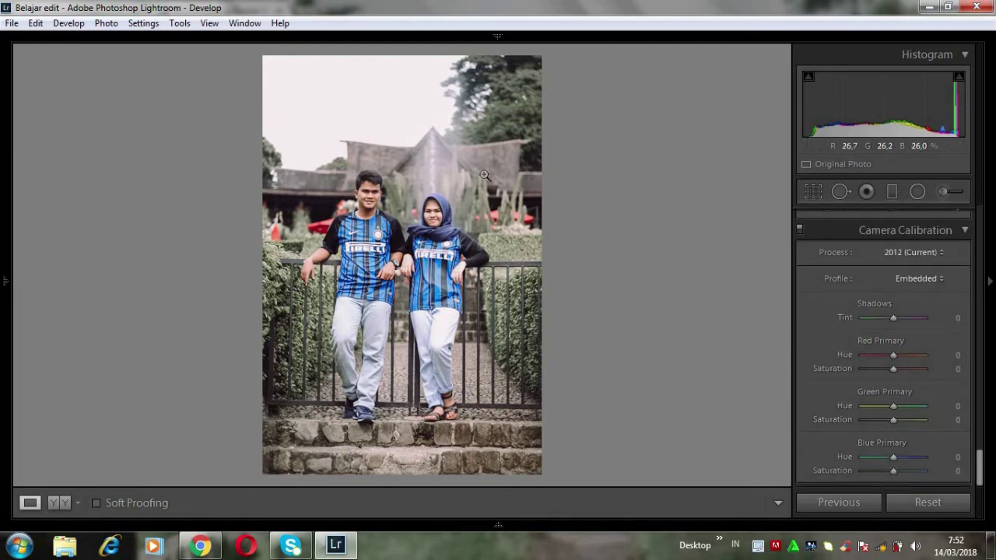
# - Check the RXN 05 preset's before/after on the Chrome reference page, then return to Lightroom
pyautogui.click(201, 544)
pyautogui.moveTo(101, 299); pyautogui.dragTo(113, 298)
pyautogui.click(336, 545)
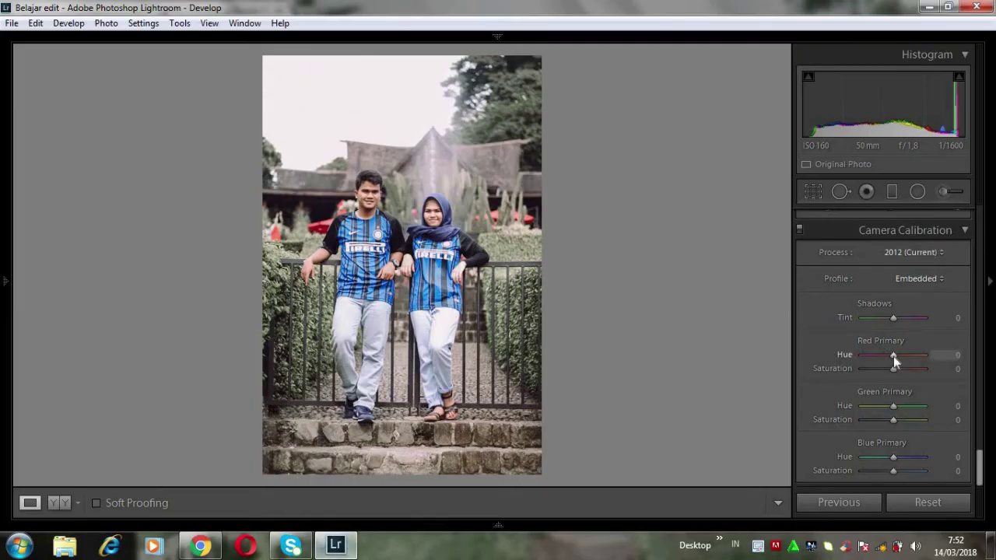
# - Set the Red Primary to Hue +23 and Saturation +37 in Camera Calibration
pyautogui.moveTo(894, 355); pyautogui.dragTo(900, 357)
pyautogui.click(952, 354)
pyautogui.moveTo(893, 371); pyautogui.dragTo(900, 371)
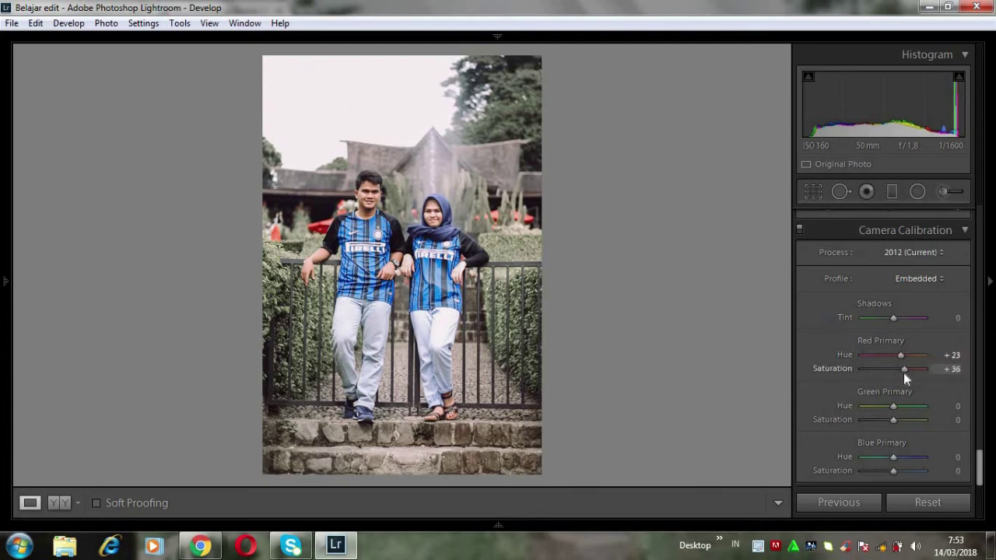
pyautogui.click(946, 372)
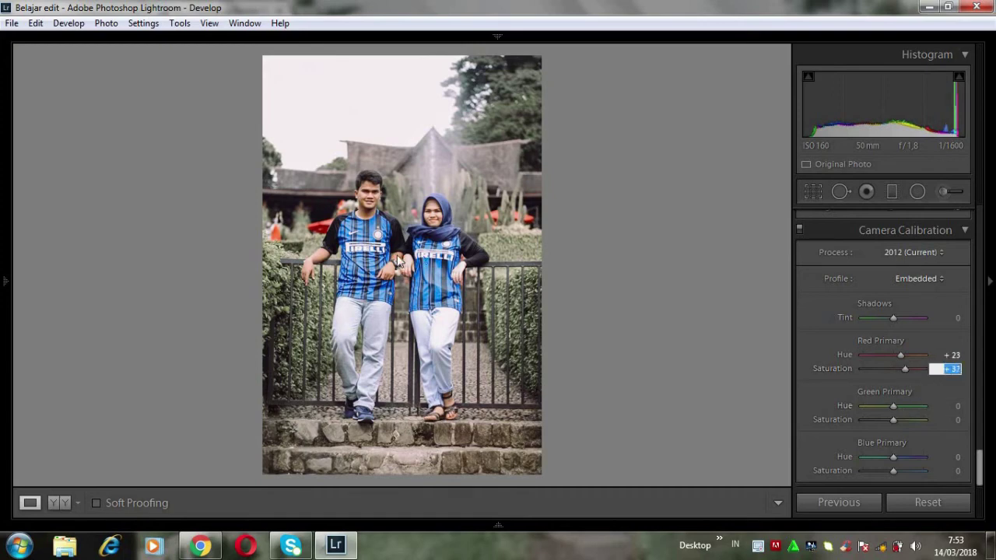
pyautogui.press('Return')
# - Set Green Primary Hue +39, Blue Primary Hue −12 and Blue Saturation +2
pyautogui.moveTo(888, 403); pyautogui.dragTo(899, 405)
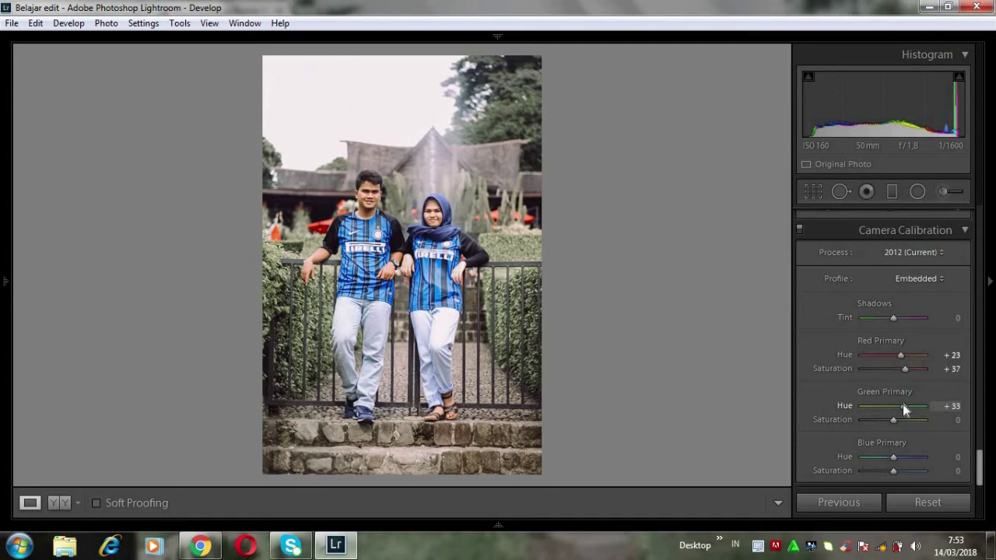
pyautogui.click(949, 407)
pyautogui.moveTo(909, 461); pyautogui.dragTo(887, 459)
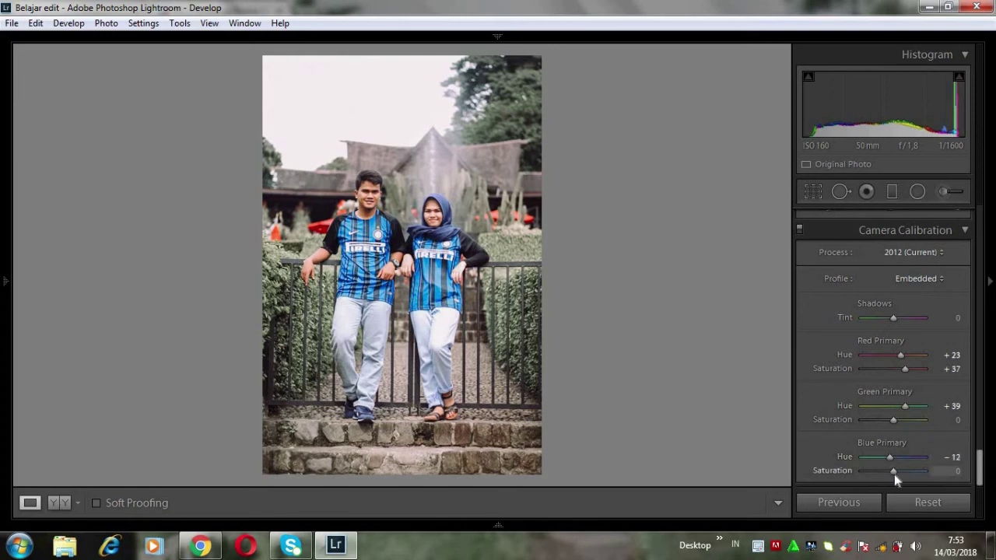
pyautogui.moveTo(980, 467); pyautogui.dragTo(979, 253)
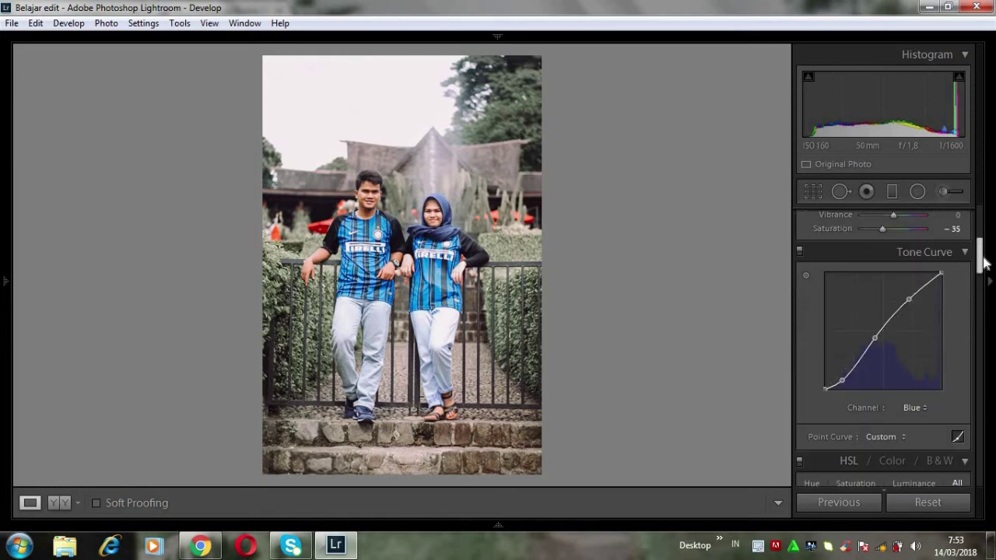
# - Switch the Tone Curve to the Red channel and slightly lift a lower curve point
pyautogui.click(915, 408)
pyautogui.click(856, 438)
pyautogui.click(860, 360)
pyautogui.moveTo(860, 361); pyautogui.dragTo(860, 362)
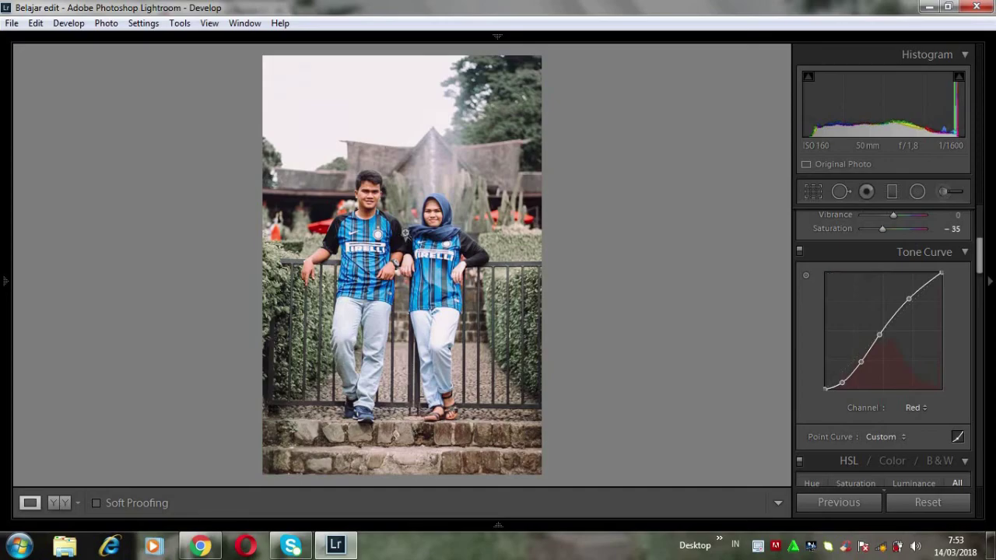
# - Compare the RXN 05 preset's before/after on the Chrome reference, then return to Lightroom
pyautogui.click(200, 545)
pyautogui.moveTo(129, 300)
pyautogui.mouseDown()
pyautogui.moveTo(416, 298)
pyautogui.moveTo(116, 298)
pyautogui.mouseUp()
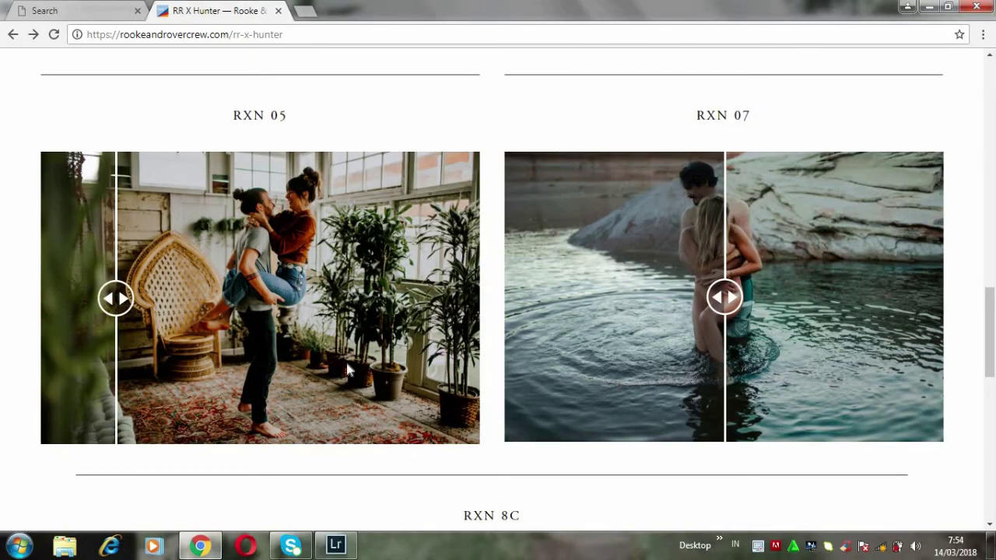
pyautogui.click(335, 546)
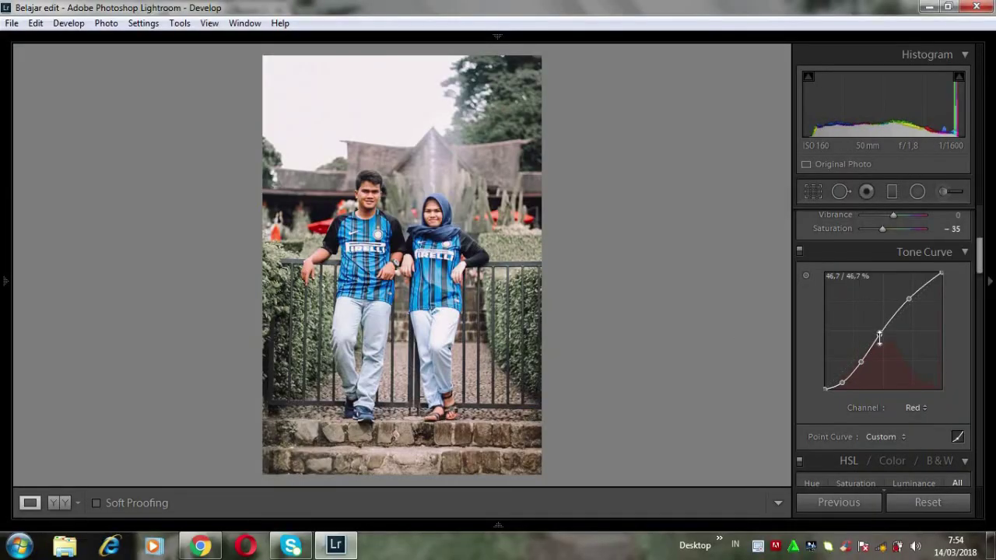
# - Hide the right adjustment panel and switch to the side-by-side Y|Y Before/After view
pyautogui.scroll(1, 879, 336)
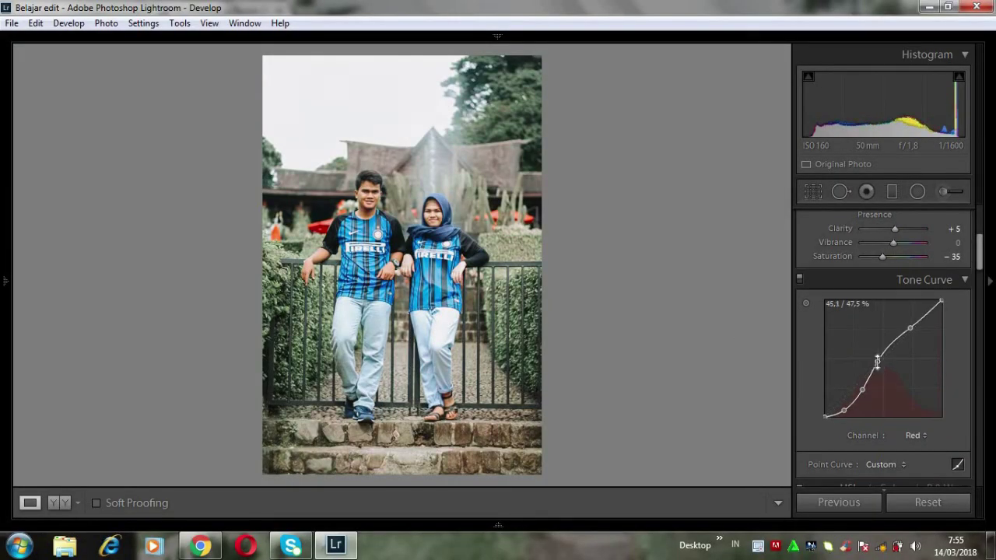
pyautogui.moveTo(979, 247); pyautogui.dragTo(979, 216)
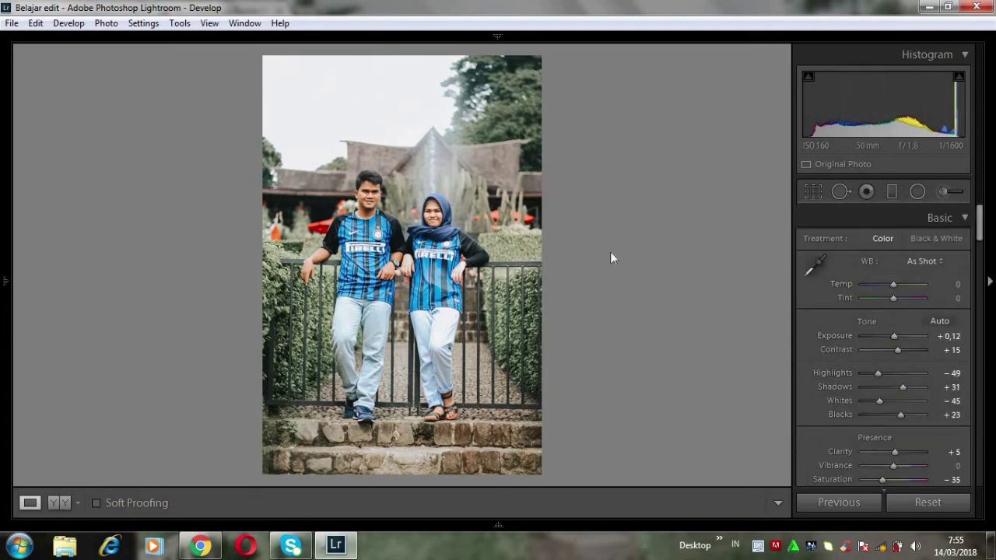
pyautogui.click(990, 282)
pyautogui.click(59, 503)
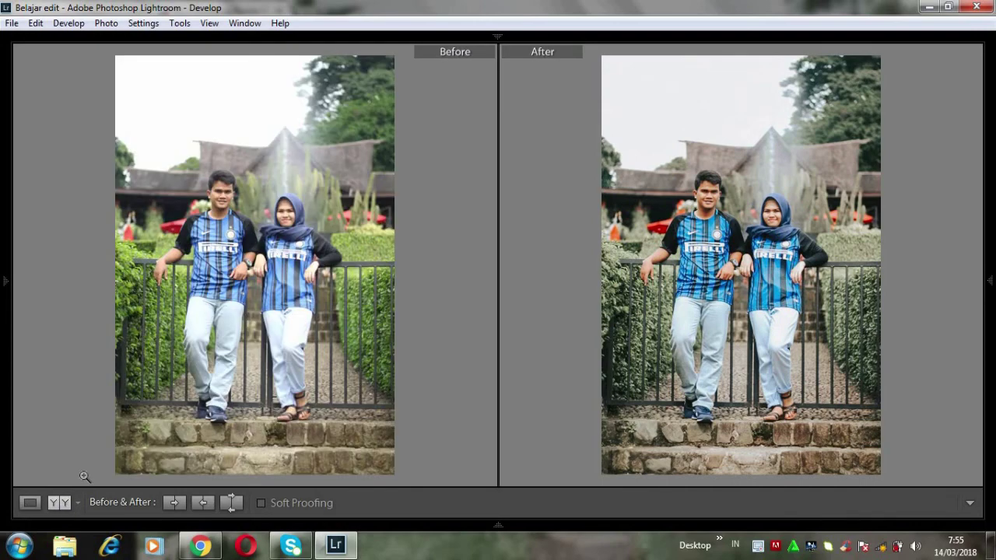
pyautogui.click(60, 504)
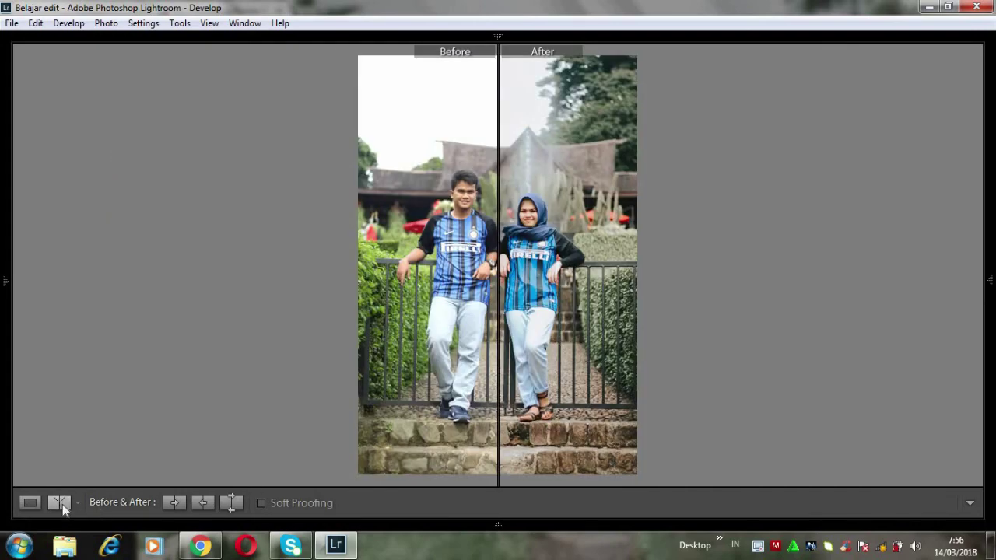
pyautogui.click(61, 502)
pyautogui.click(56, 502)
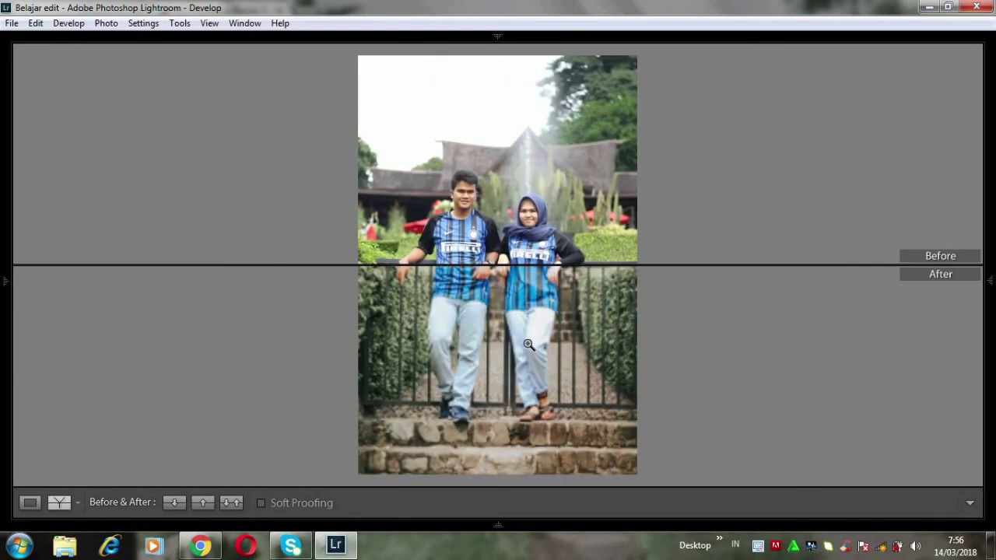
pyautogui.click(56, 501)
pyautogui.click(200, 545)
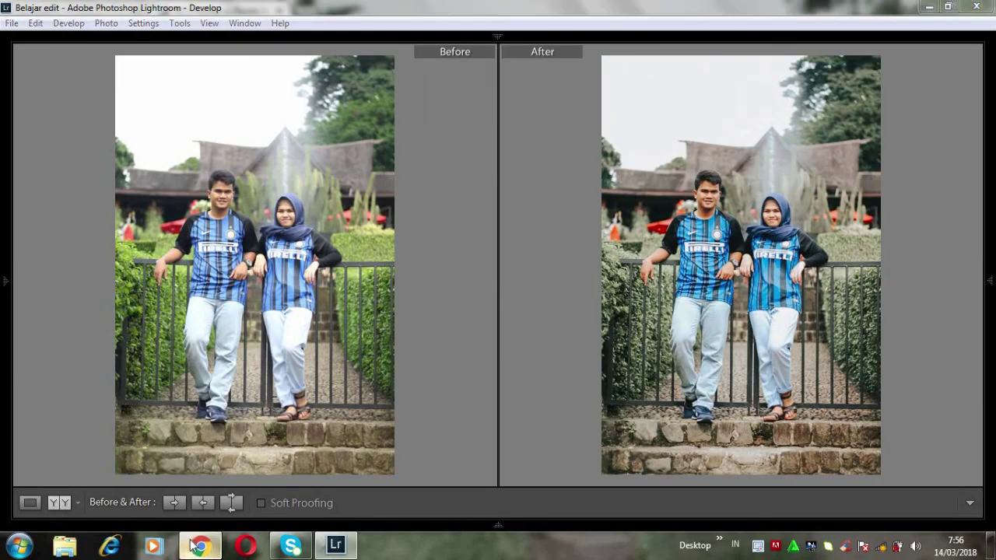
pyautogui.moveTo(276, 300)
pyautogui.mouseDown()
pyautogui.moveTo(410, 300)
pyautogui.moveTo(64, 300)
pyautogui.mouseUp()
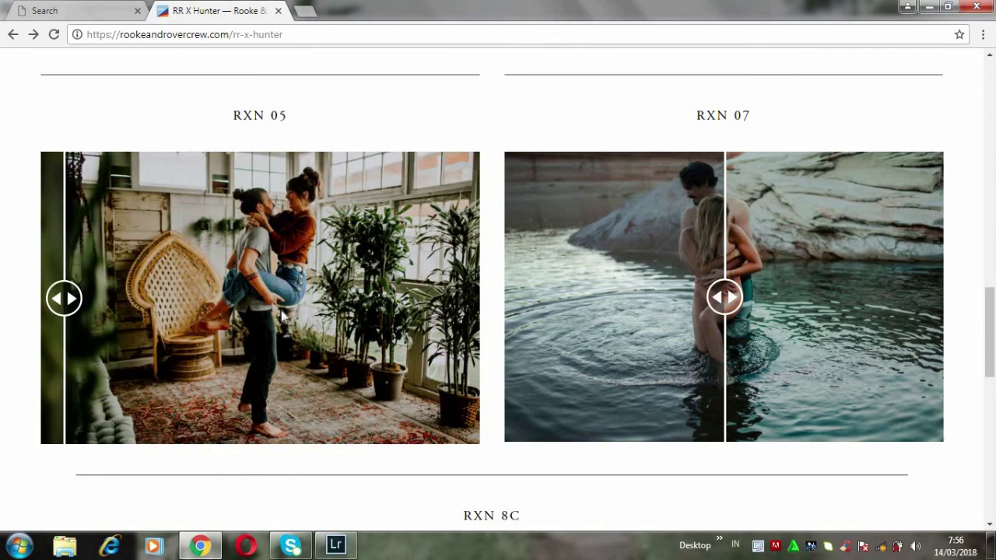
pyautogui.click(335, 545)
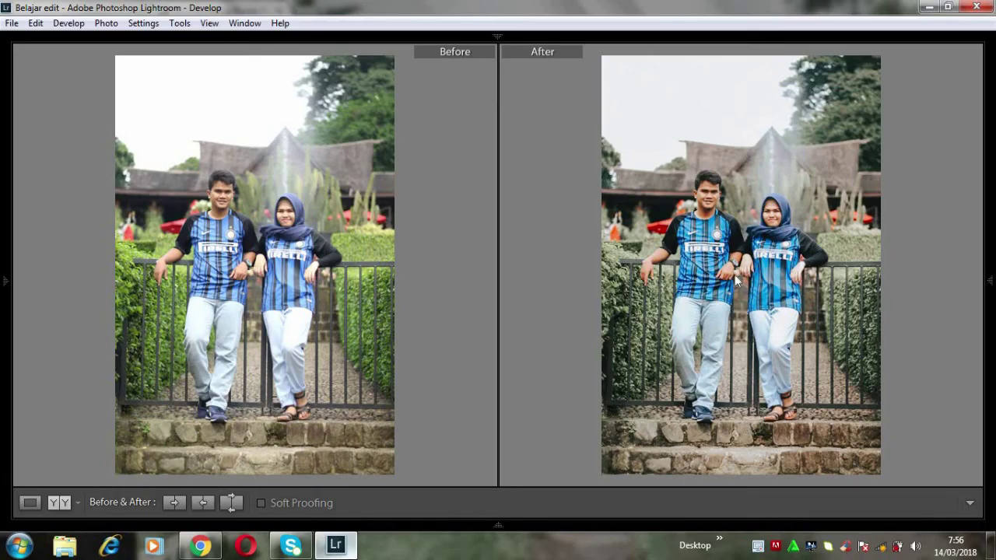
# - Close the Before/After comparison and show only the edited photo in Loupe view
pyautogui.click(55, 501)
pyautogui.click(30, 503)
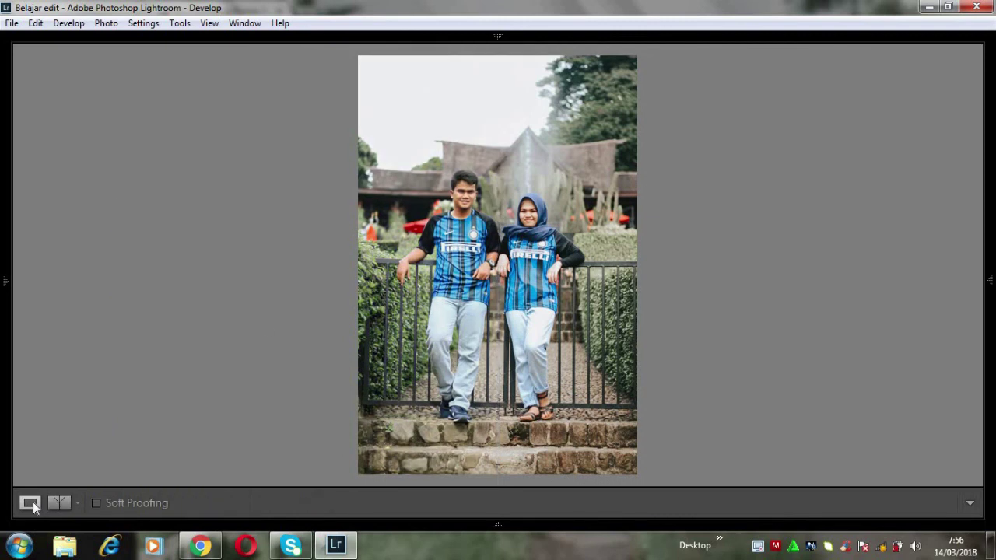